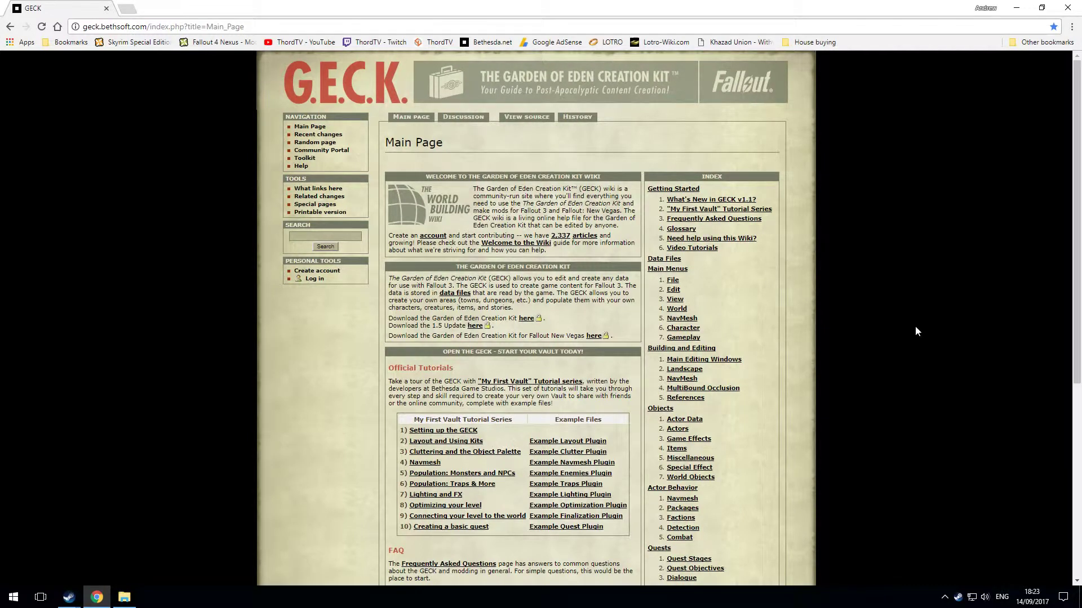
Step: Read through the GECK wiki's description, download lines and official tutorials section
{"action": "scroll", "coordinate": [916, 328], "scroll_direction": "down", "scroll_amount": 2}
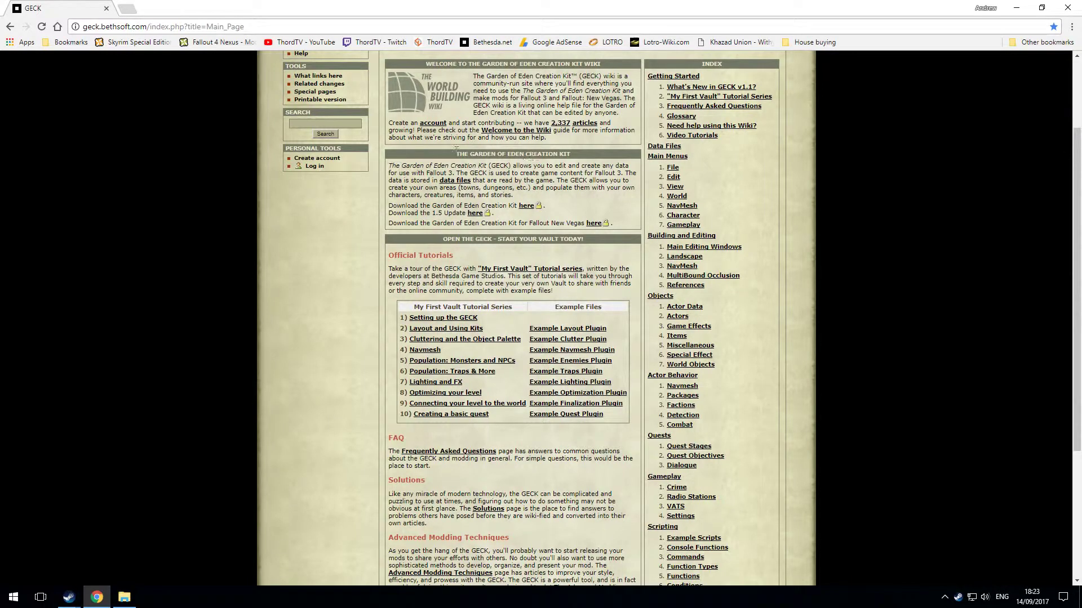
{"action": "left_click_drag", "start_coordinate": [388, 165], "coordinate": [626, 220]}
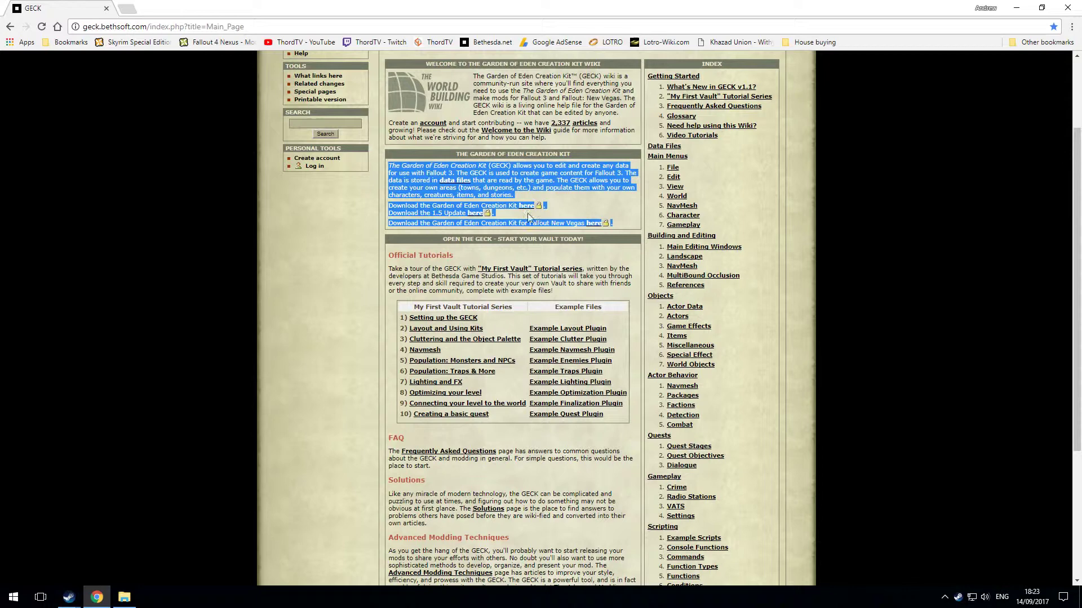
{"action": "left_click", "coordinate": [544, 191]}
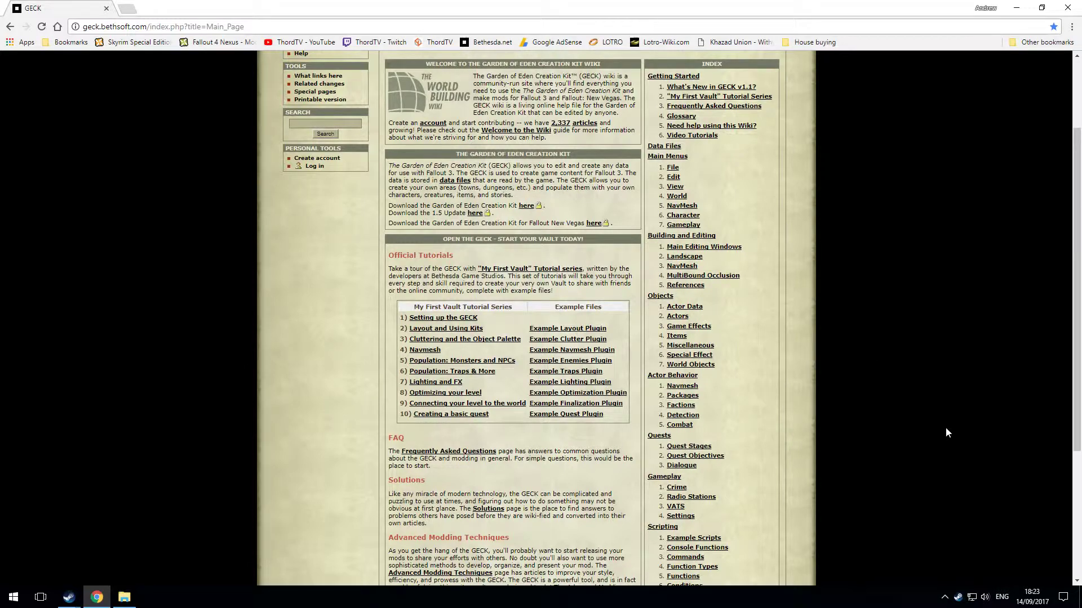
{"action": "scroll", "coordinate": [941, 424], "scroll_direction": "down", "scroll_amount": 1}
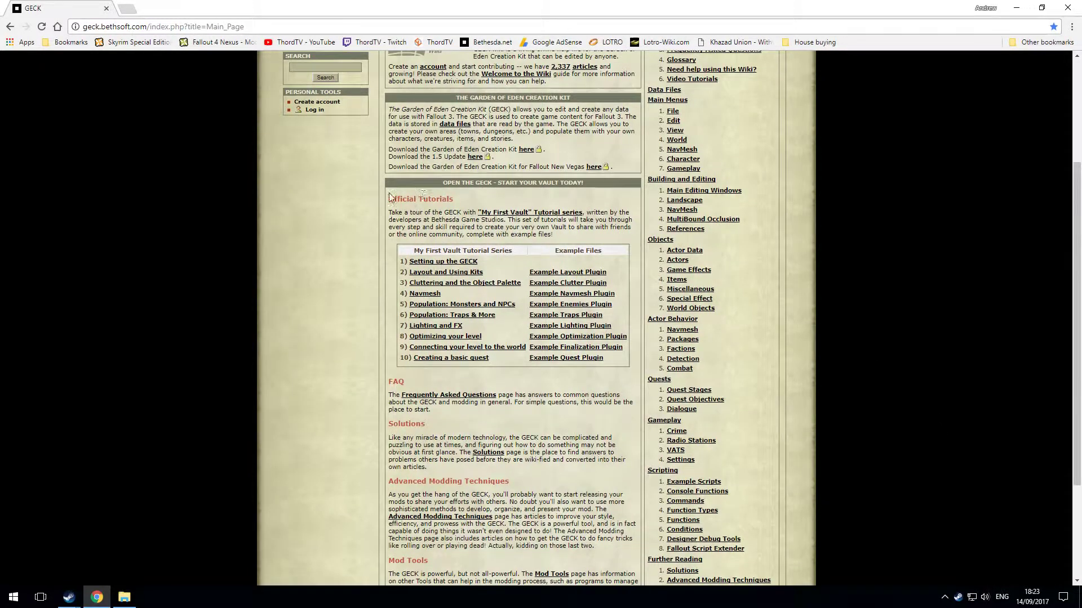
{"action": "left_click_drag", "start_coordinate": [389, 198], "coordinate": [465, 199]}
Step: Open the Setting up the GECK tutorial, review its Fallout 3 download section, then return to the setup page
{"action": "left_click", "coordinate": [443, 262]}
{"action": "scroll", "coordinate": [924, 336], "scroll_direction": "down", "scroll_amount": 3}
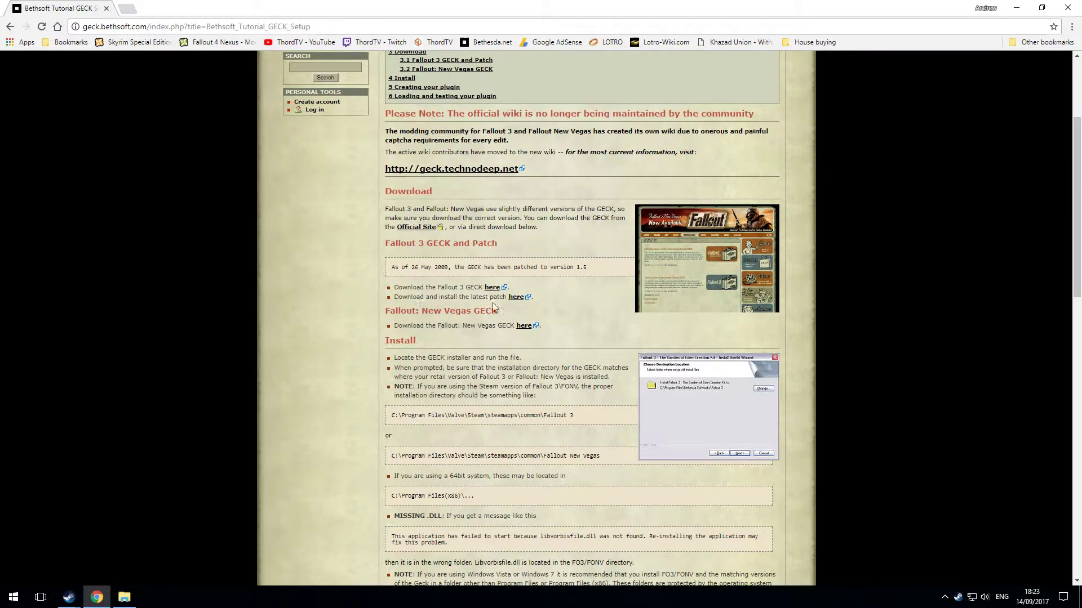
{"action": "left_click_drag", "start_coordinate": [438, 287], "coordinate": [479, 288]}
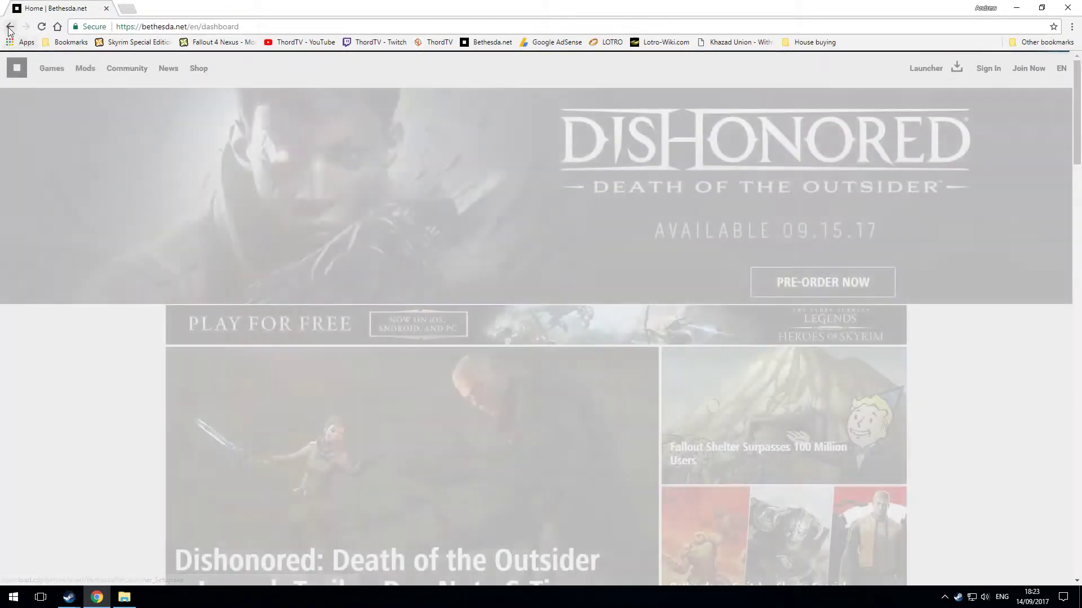
{"action": "left_click", "coordinate": [10, 27]}
Step: Return to the GECK wiki main page and review the two download lines
{"action": "scroll", "coordinate": [239, 333], "scroll_direction": "up", "scroll_amount": 3}
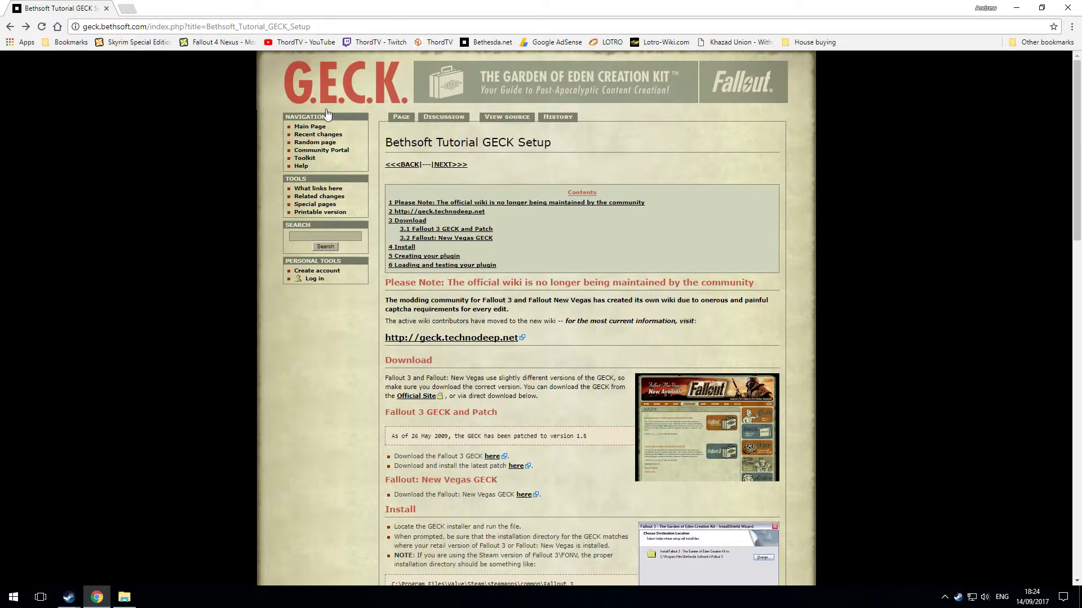
{"action": "left_click", "coordinate": [318, 128]}
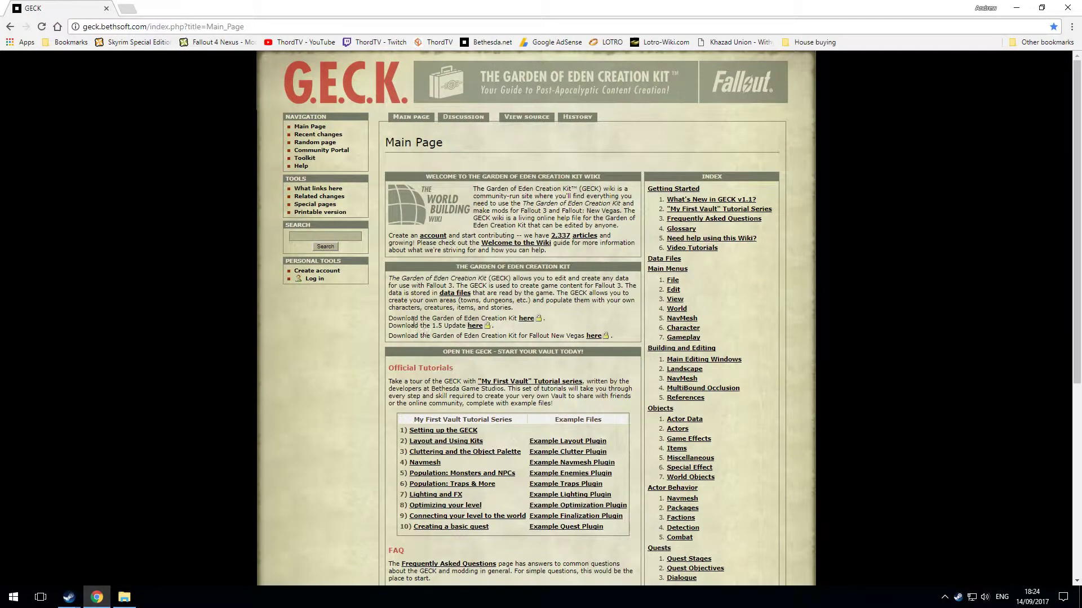
{"action": "left_click_drag", "start_coordinate": [390, 317], "coordinate": [522, 324]}
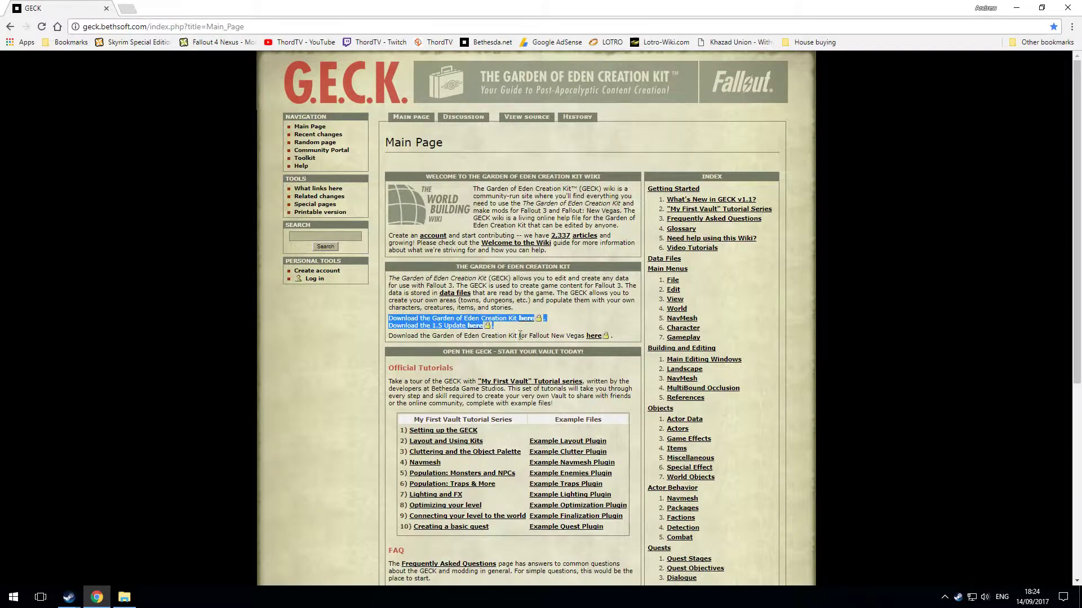
{"action": "left_click", "coordinate": [503, 304]}
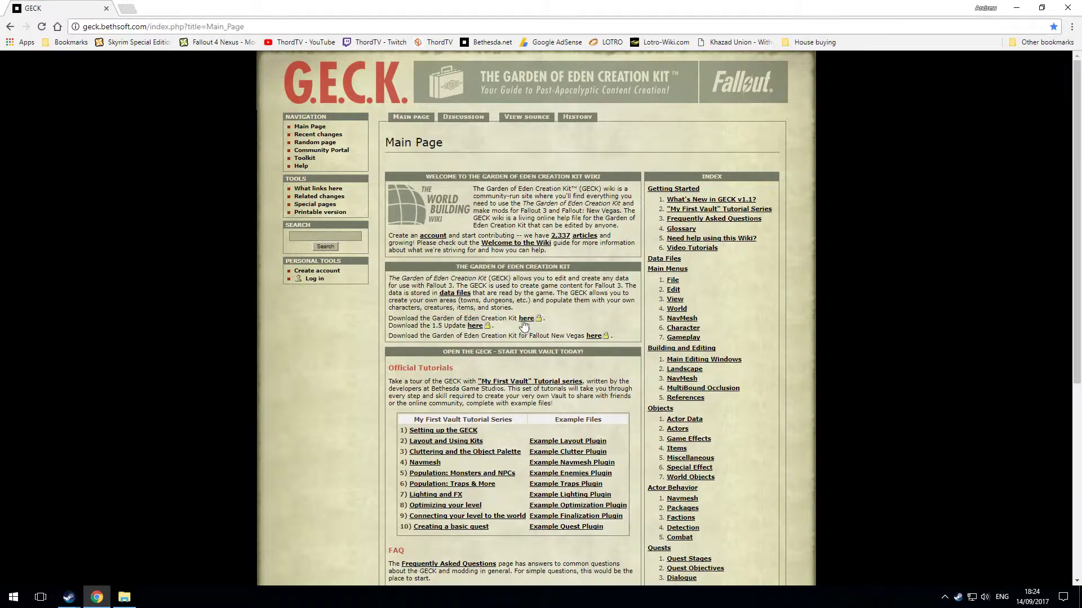
Step: Cancel re-saving Fallout3_GECK.exe and start saving the GECK 1.5 Update installer instead
{"action": "left_click", "coordinate": [525, 319]}
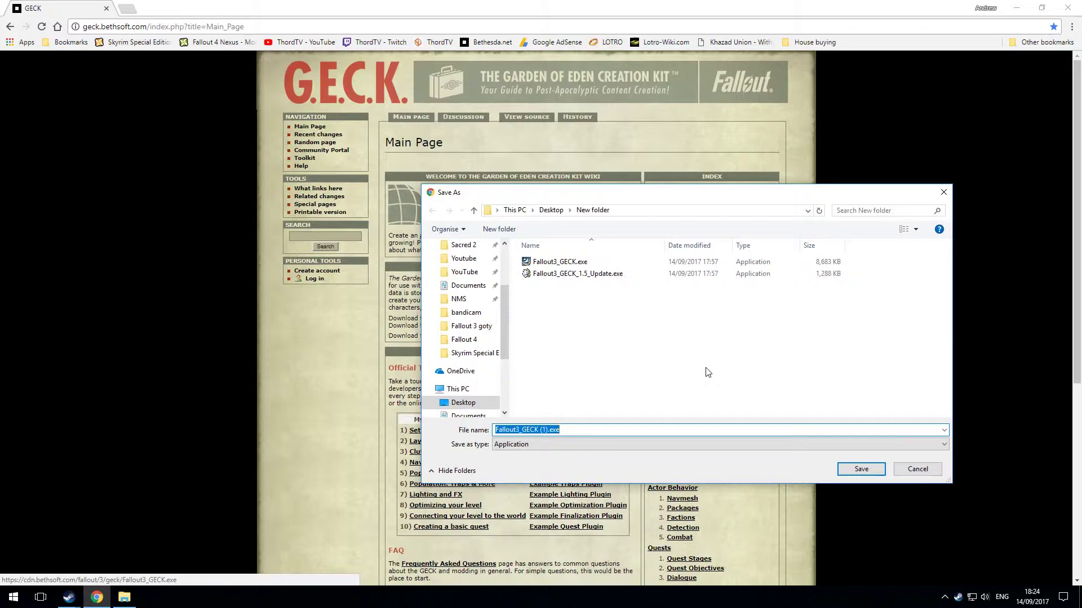
{"action": "left_click", "coordinate": [561, 262]}
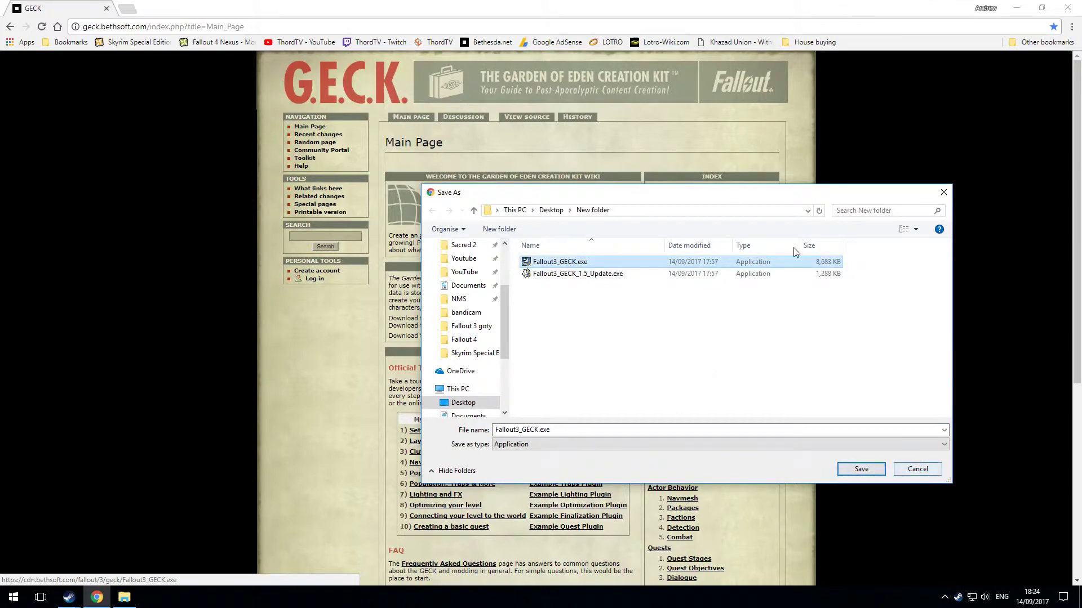
{"action": "left_click", "coordinate": [917, 469]}
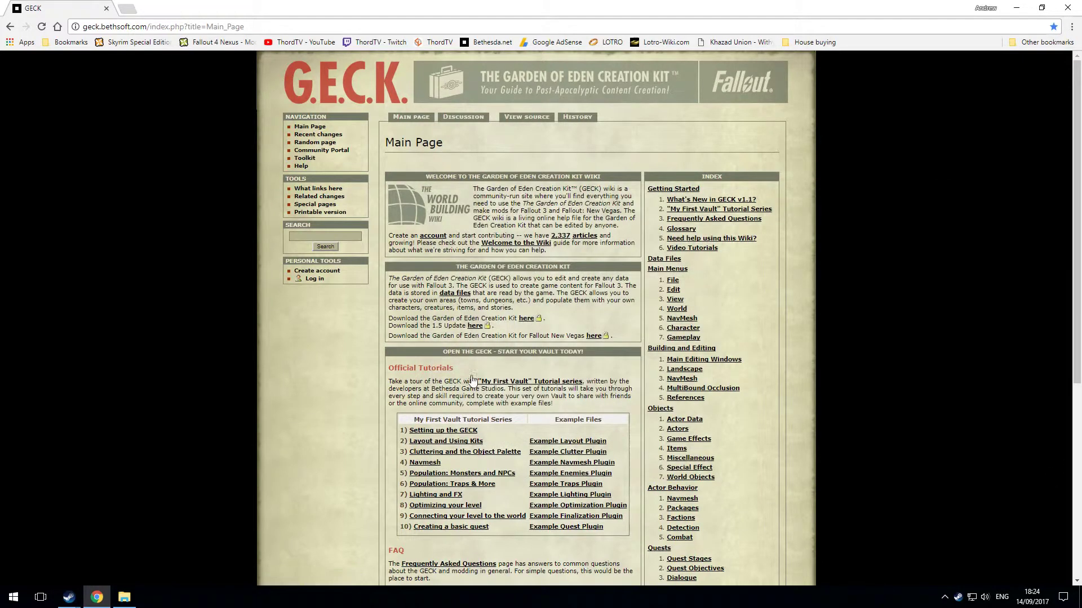
{"action": "left_click_drag", "start_coordinate": [396, 326], "coordinate": [463, 327]}
{"action": "left_click", "coordinate": [476, 327]}
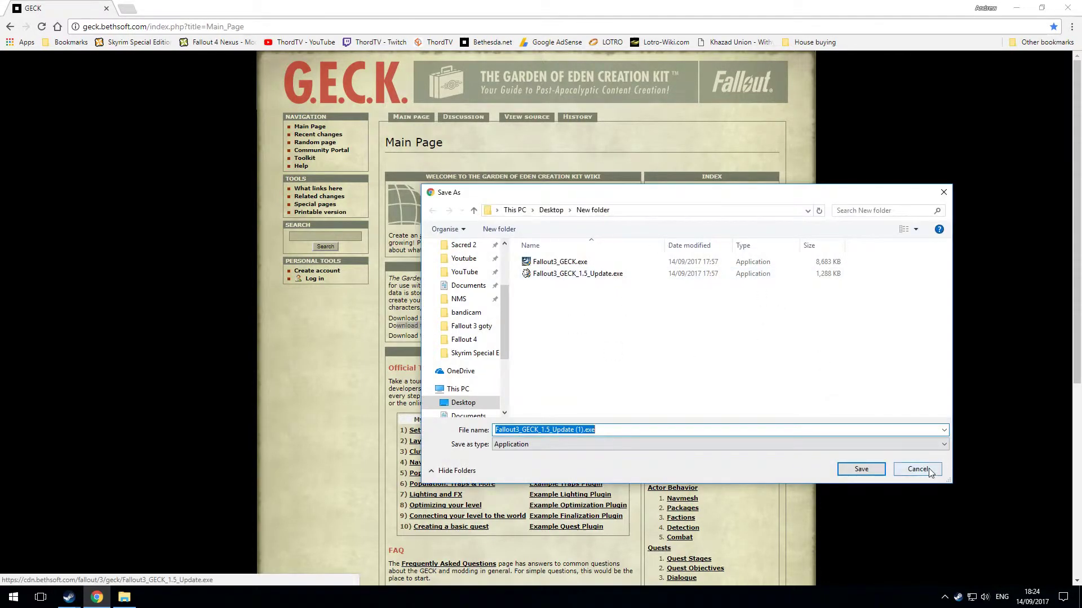
Step: Cancel the duplicate update save and copy both GECK installers from the New folder
{"action": "left_click", "coordinate": [928, 471]}
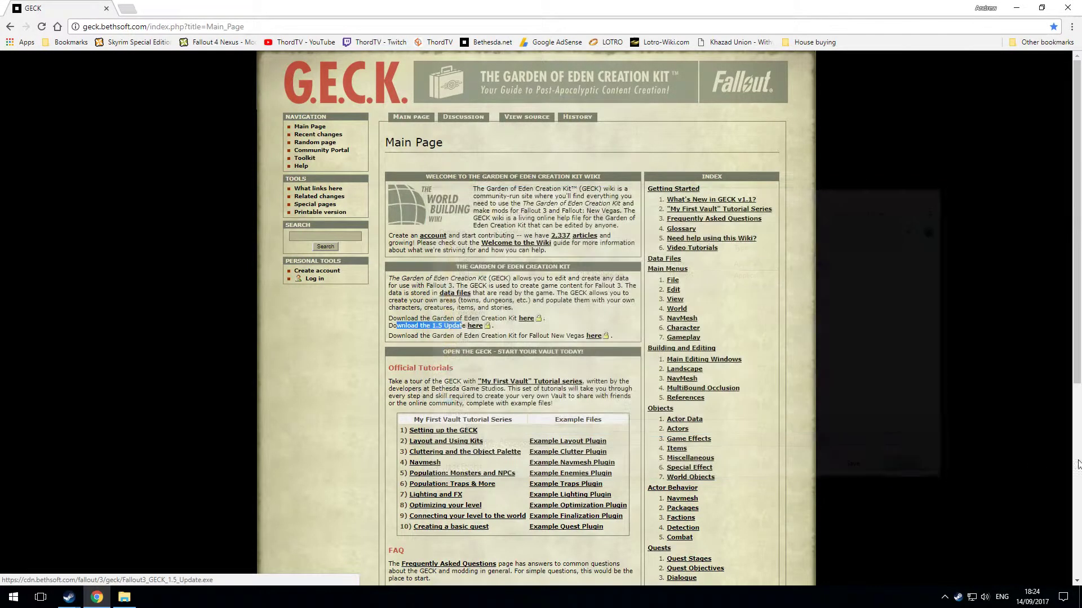
{"action": "left_click", "coordinate": [126, 599]}
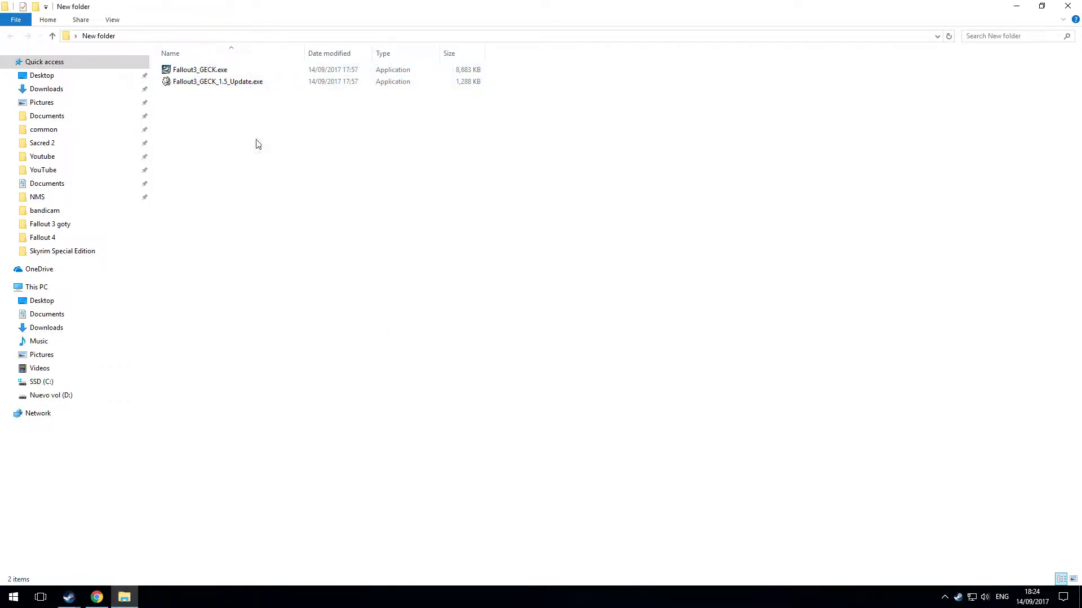
{"action": "left_click_drag", "start_coordinate": [285, 108], "coordinate": [220, 76]}
{"action": "right_click", "coordinate": [234, 73]}
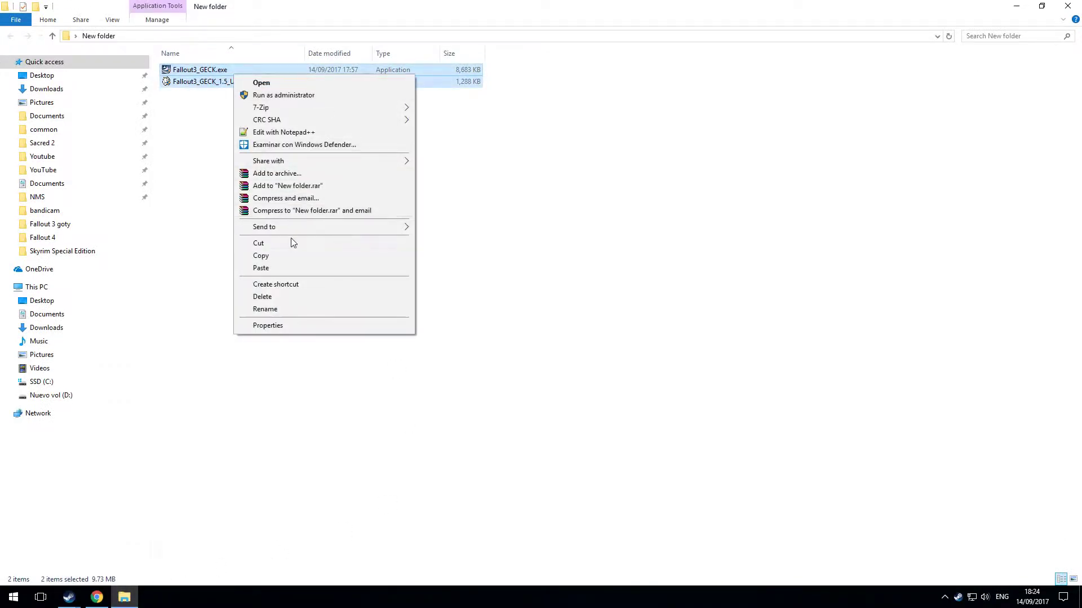
{"action": "left_click", "coordinate": [291, 255]}
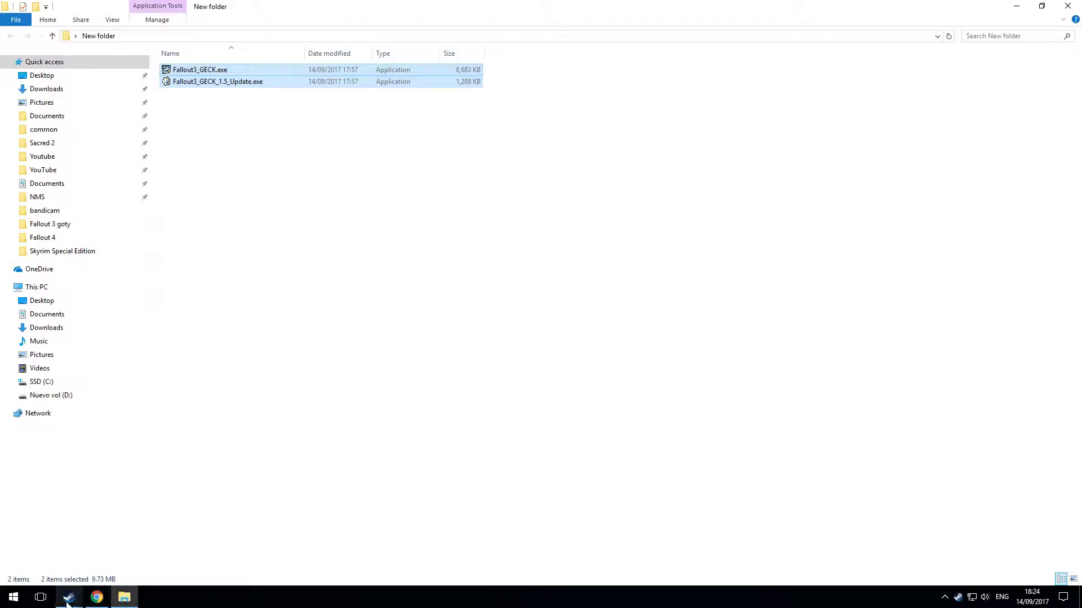
Step: Switch to the Steam library and close the already-open Fallout 3 properties window
{"action": "mouse_move", "coordinate": [66, 603]}
{"action": "left_click", "coordinate": [118, 562]}
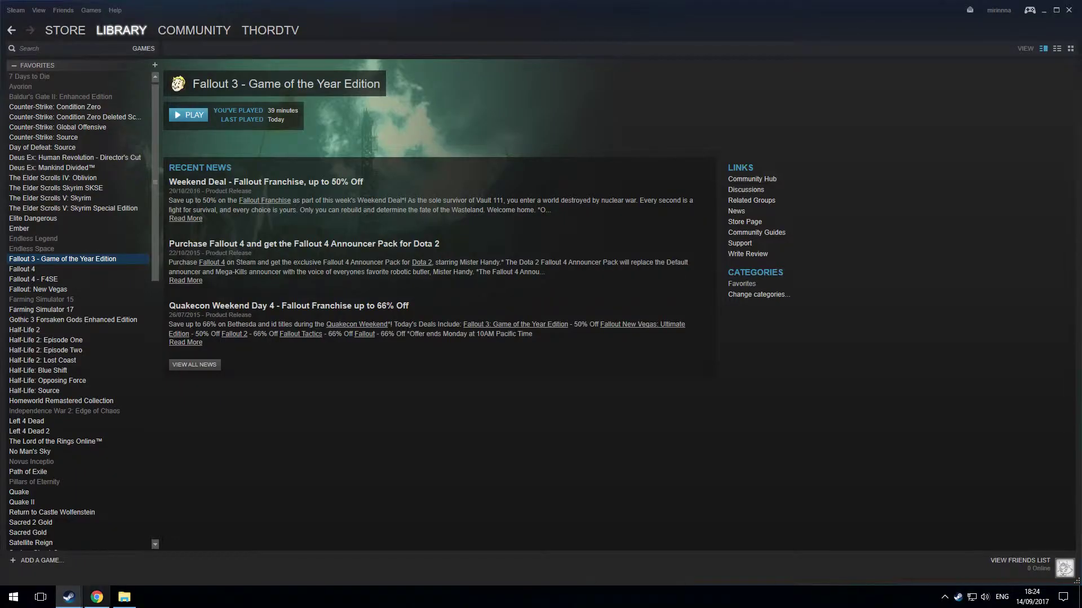
{"action": "left_click", "coordinate": [178, 563]}
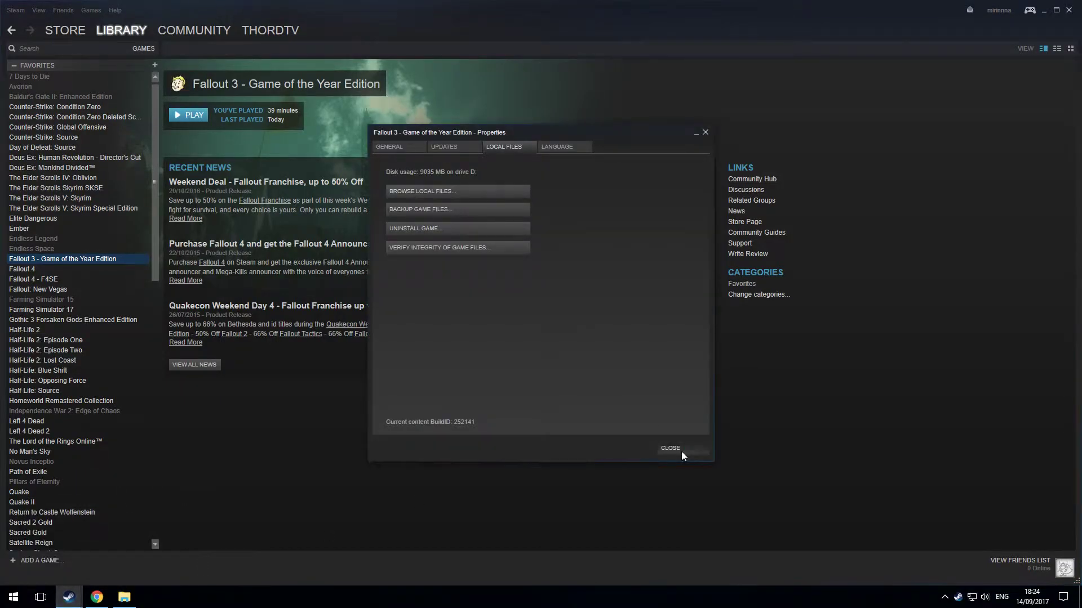
{"action": "left_click", "coordinate": [670, 449]}
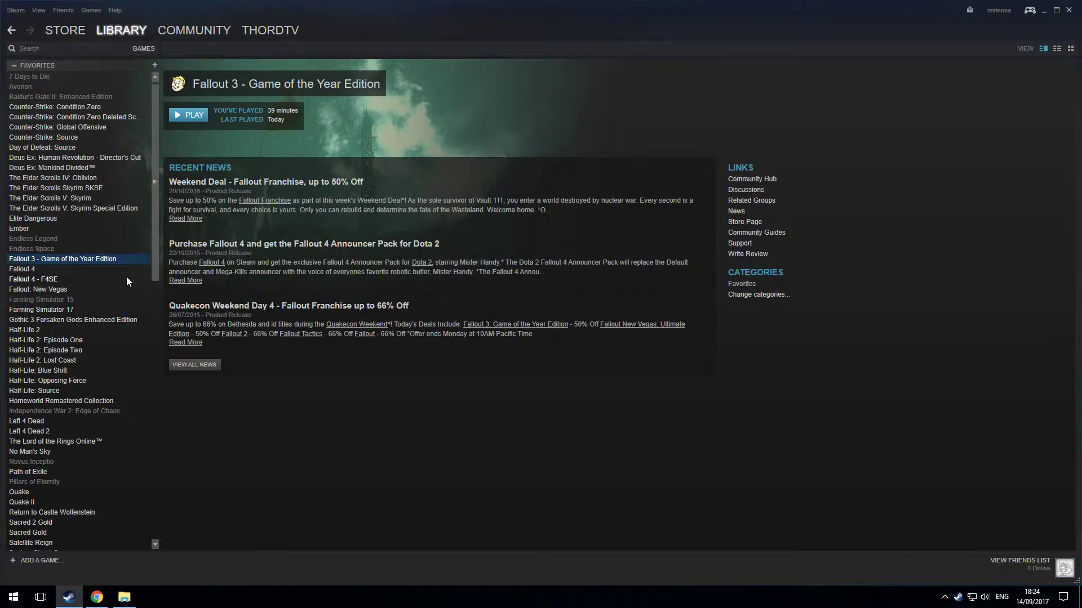
Step: Browse the local files of Fallout 3 - Game of the Year Edition through its Properties
{"action": "right_click", "coordinate": [88, 260]}
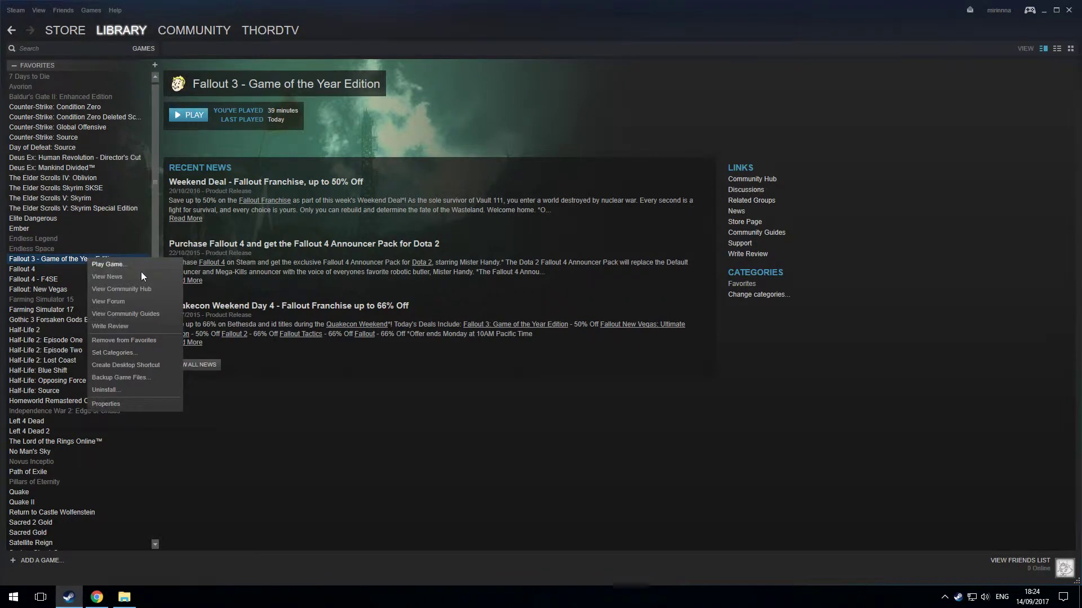
{"action": "left_click", "coordinate": [130, 405]}
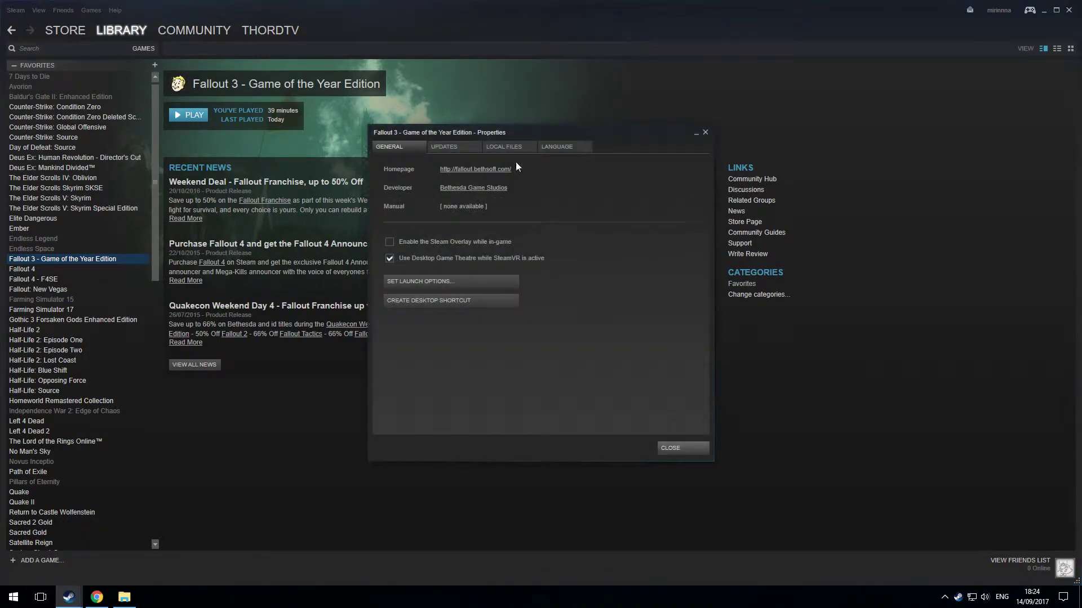
{"action": "left_click", "coordinate": [504, 147]}
{"action": "left_click", "coordinate": [481, 192]}
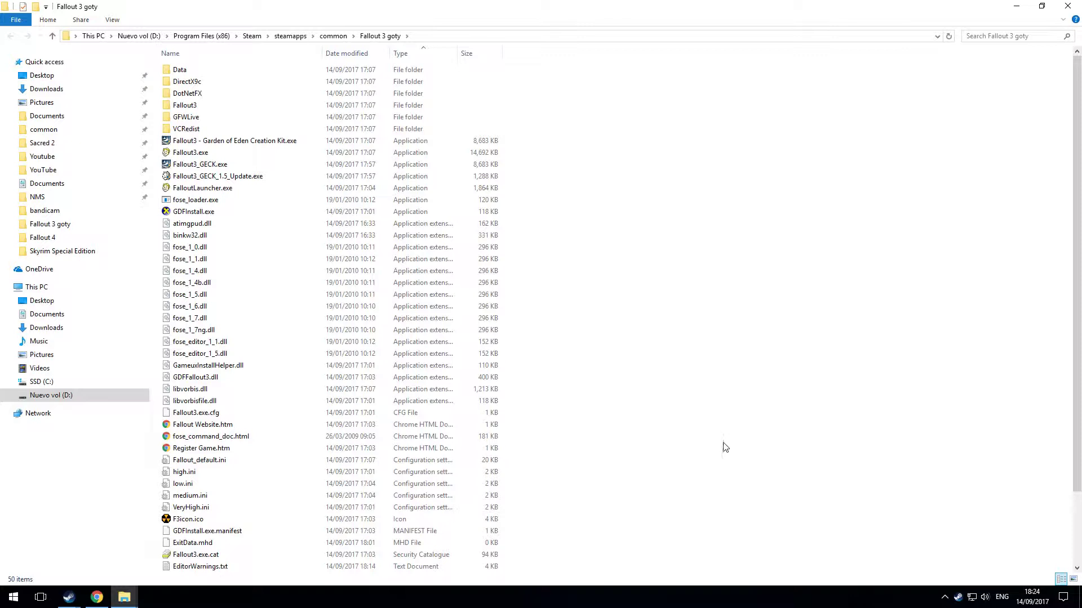
Step: Paste both GECK installers into the Fallout 3 goty folder, replacing the existing copies
{"action": "right_click", "coordinate": [672, 277]}
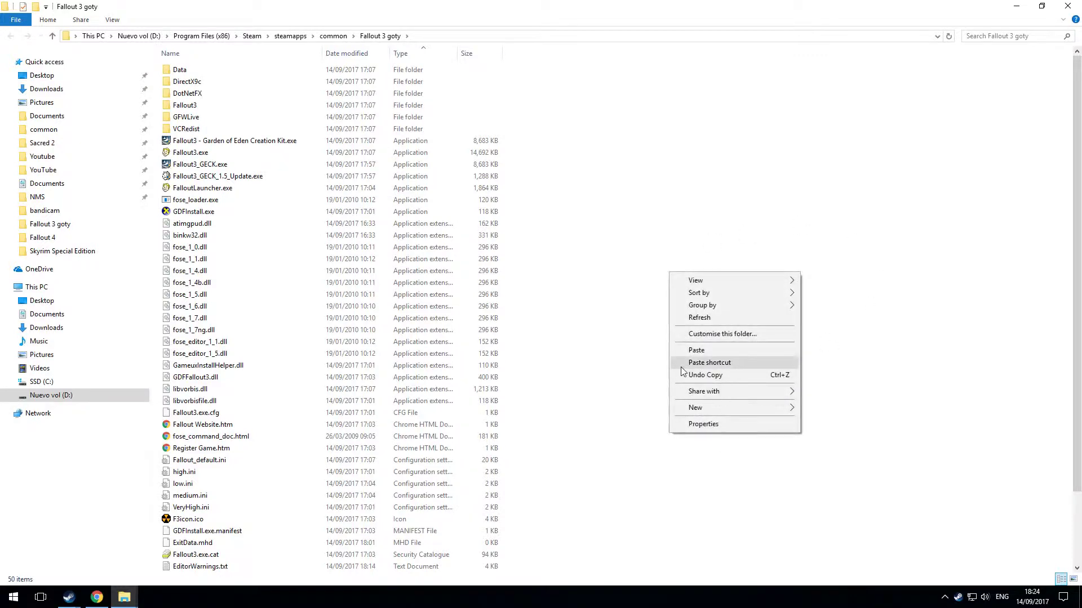
{"action": "left_click", "coordinate": [698, 352]}
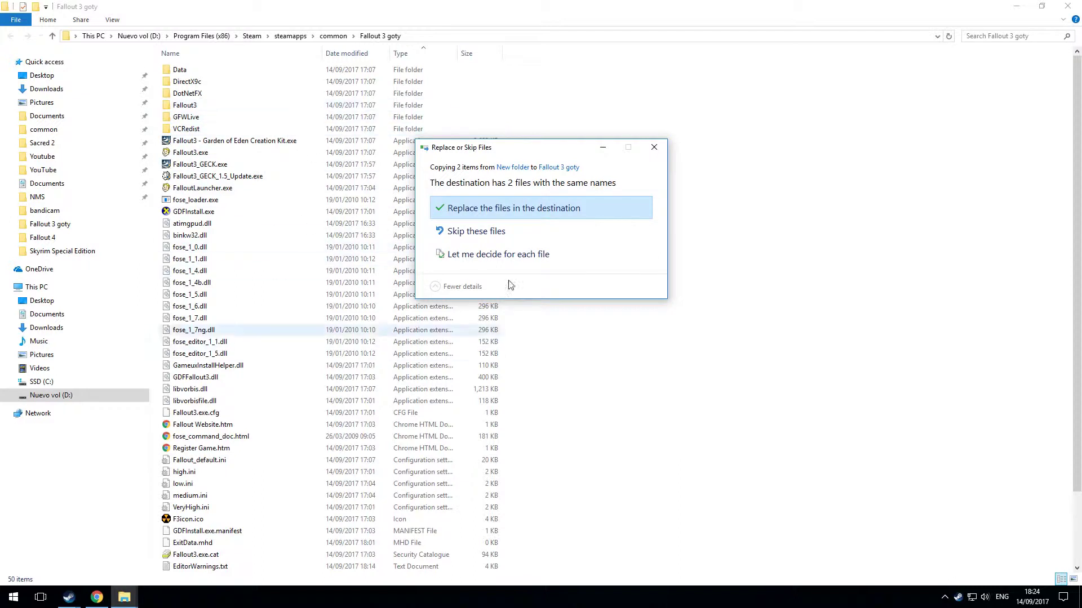
{"action": "left_click", "coordinate": [576, 208]}
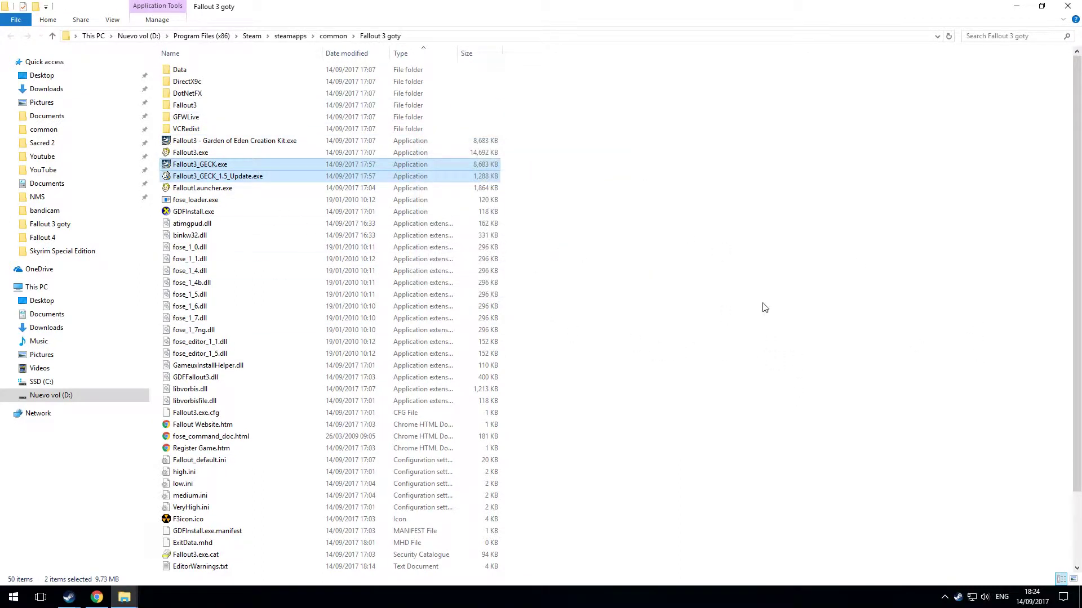
{"action": "left_click", "coordinate": [774, 266]}
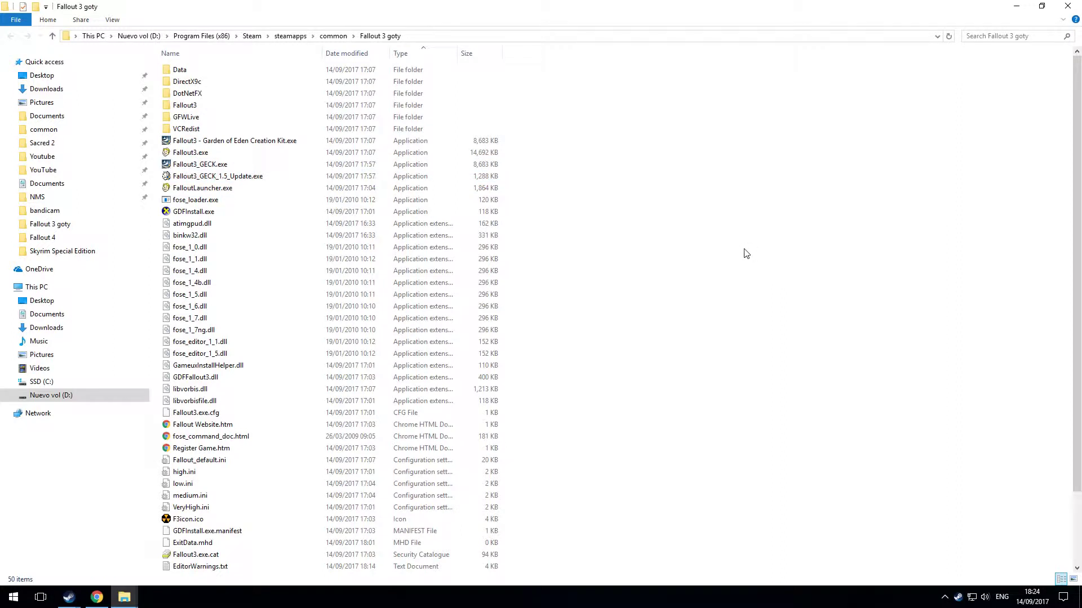
{"action": "left_click", "coordinate": [276, 147]}
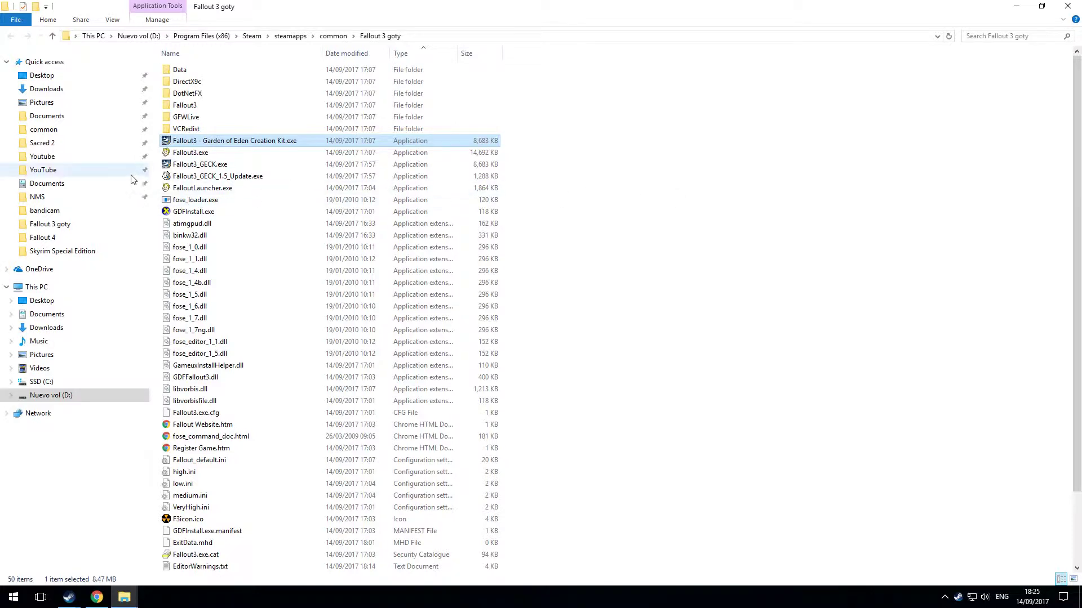
Step: Remove the existing Garden of Eden Creation Kit through the Fallout3_GECK.exe maintenance wizard
{"action": "left_click", "coordinate": [204, 165]}
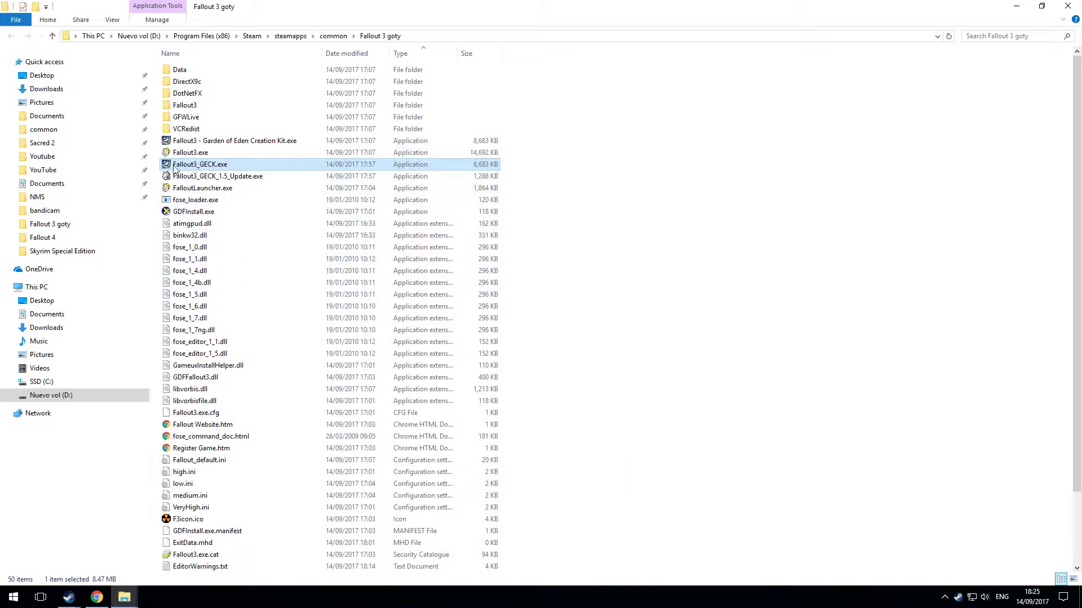
{"action": "mouse_move", "coordinate": [177, 167]}
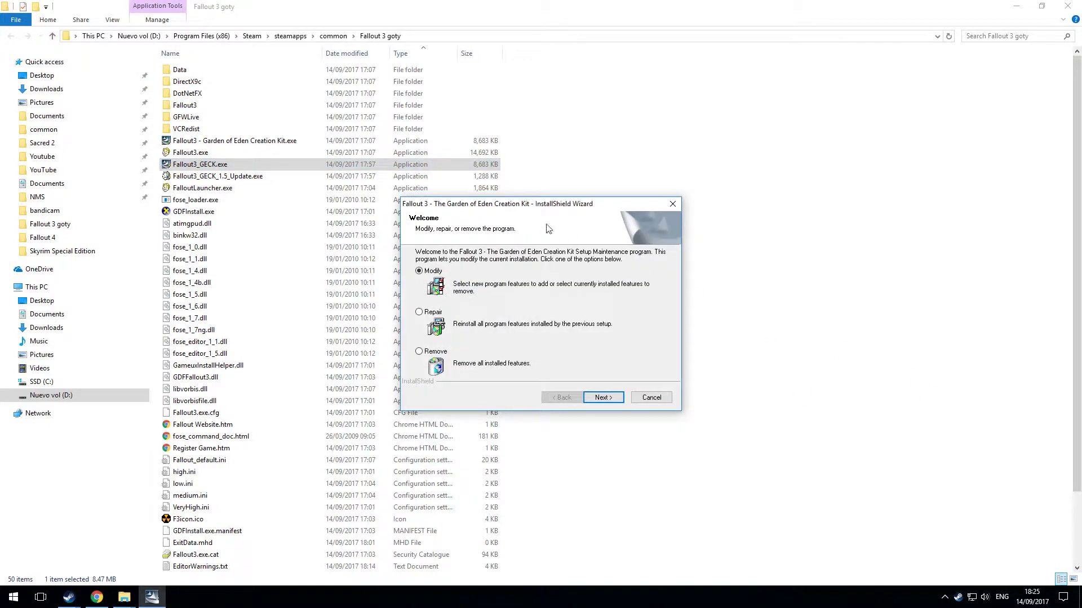
{"action": "left_click_drag", "start_coordinate": [550, 208], "coordinate": [536, 137]}
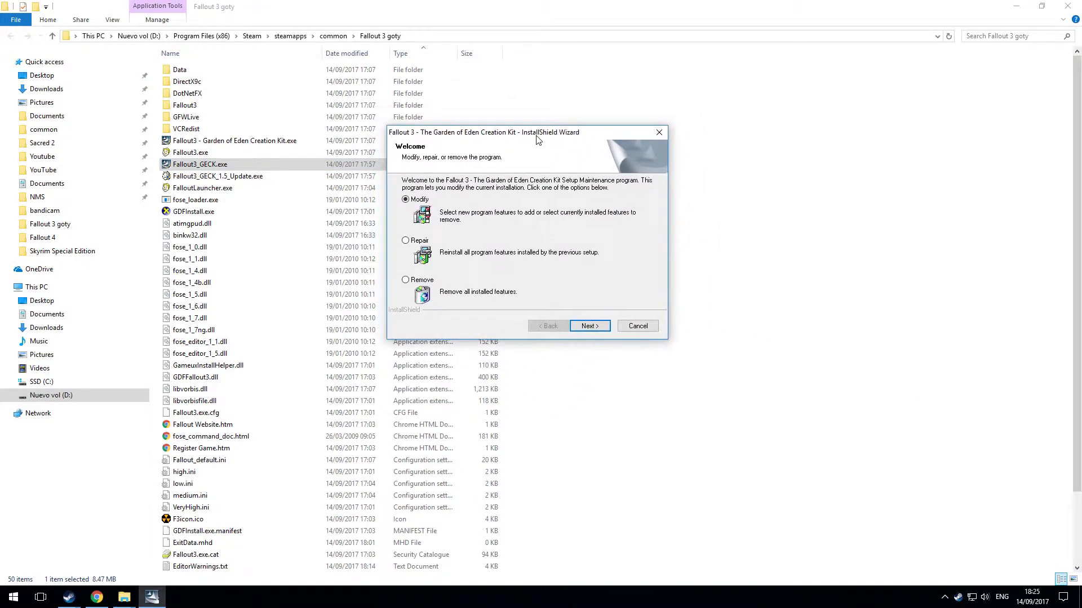
{"action": "left_click", "coordinate": [406, 279]}
{"action": "left_click", "coordinate": [602, 326]}
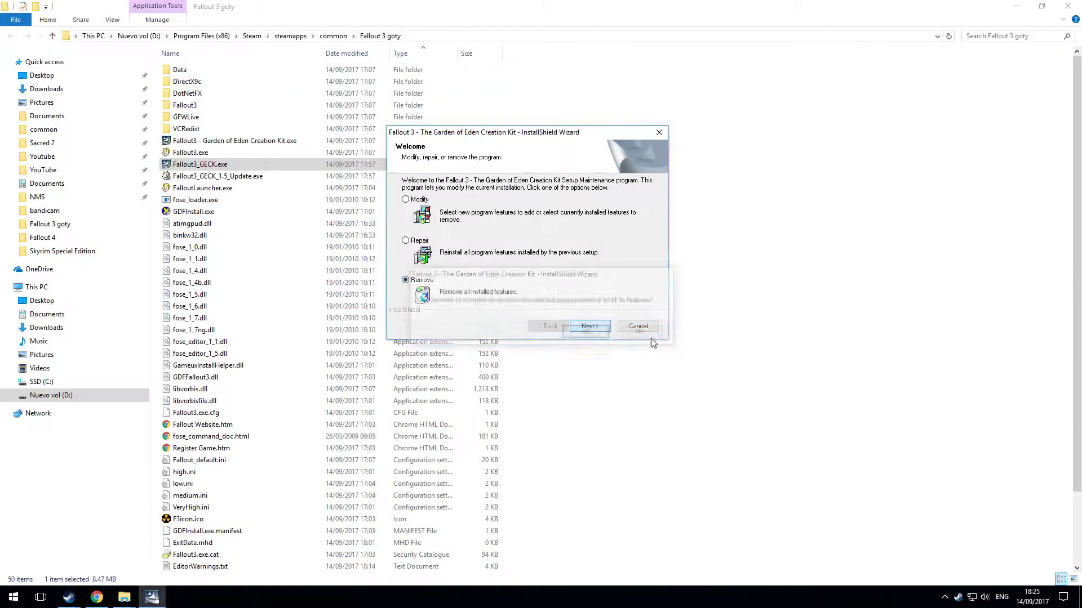
{"action": "left_click", "coordinate": [599, 341]}
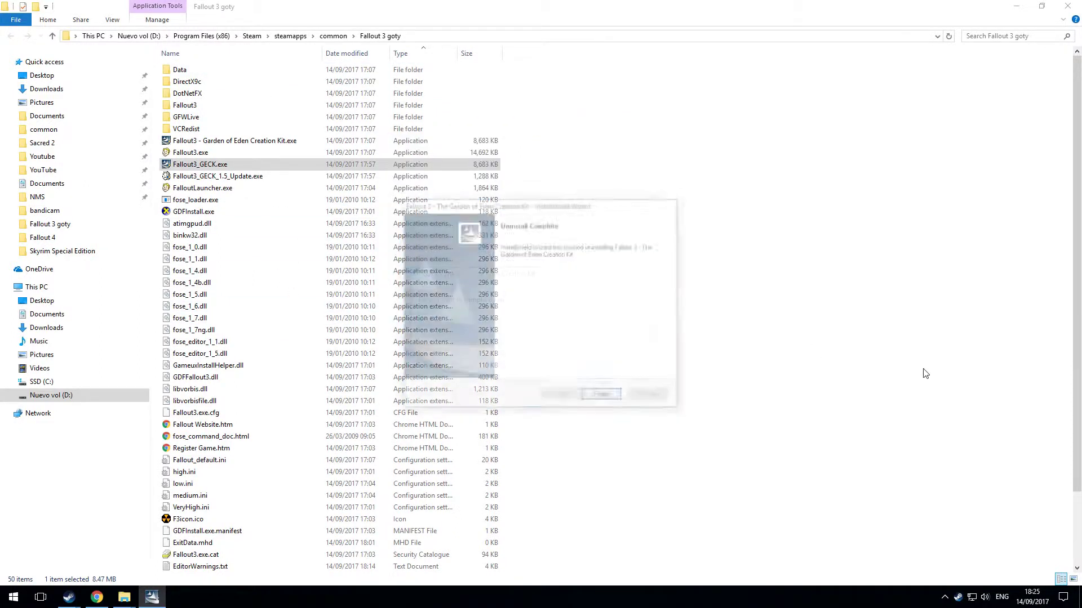
{"action": "left_click", "coordinate": [598, 396]}
{"action": "left_click", "coordinate": [782, 229]}
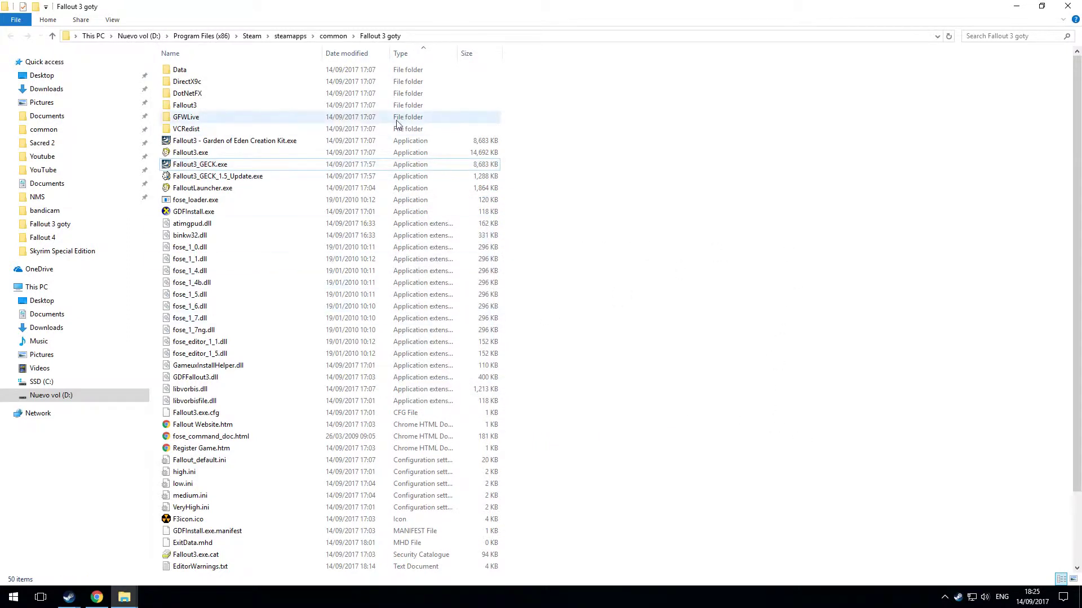
Step: Launch Fallout3_GECK.exe again, pass the welcome page and accept the licence agreement
{"action": "left_click", "coordinate": [269, 168]}
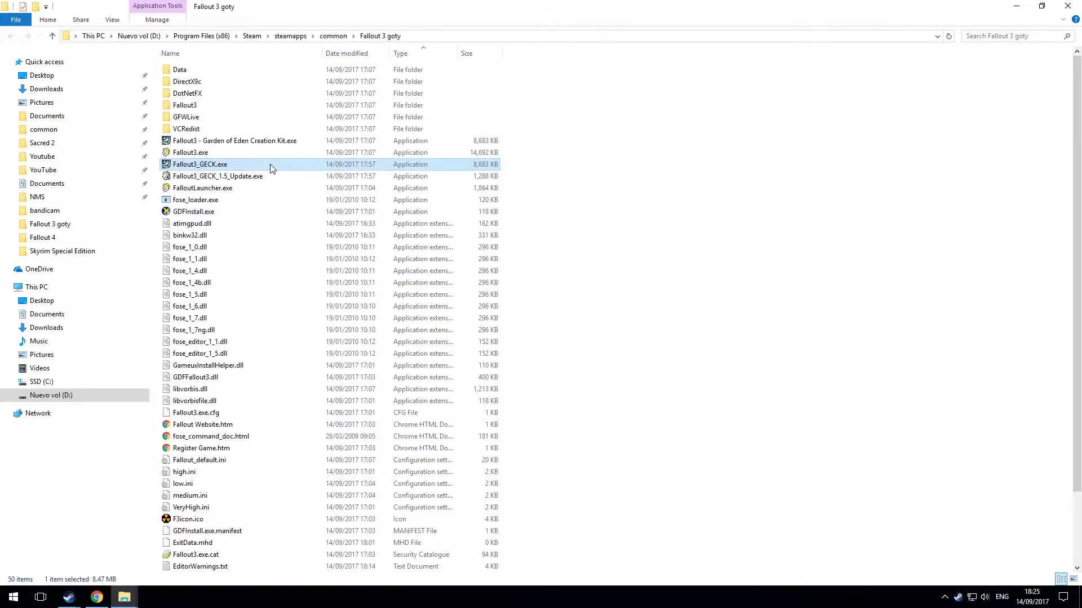
{"action": "double_click", "coordinate": [269, 164]}
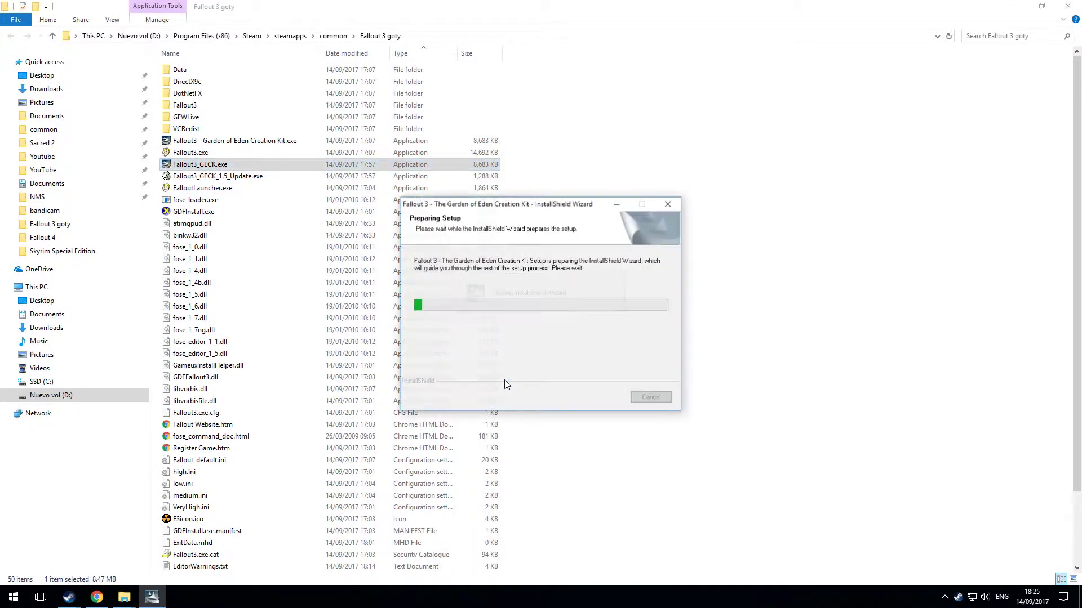
{"action": "left_click_drag", "start_coordinate": [556, 205], "coordinate": [634, 170]}
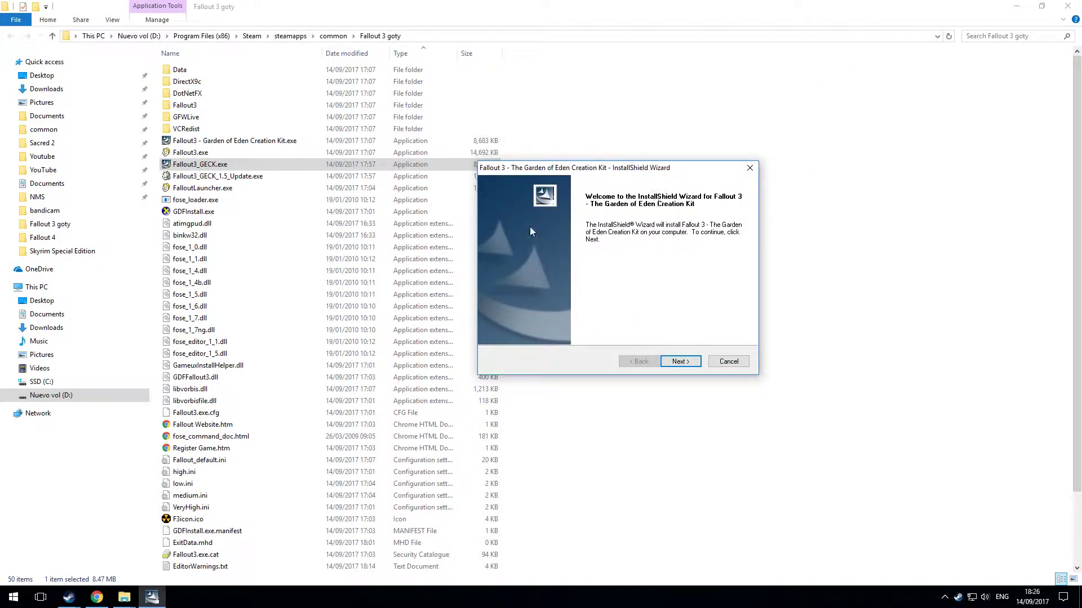
{"action": "left_click", "coordinate": [685, 362]}
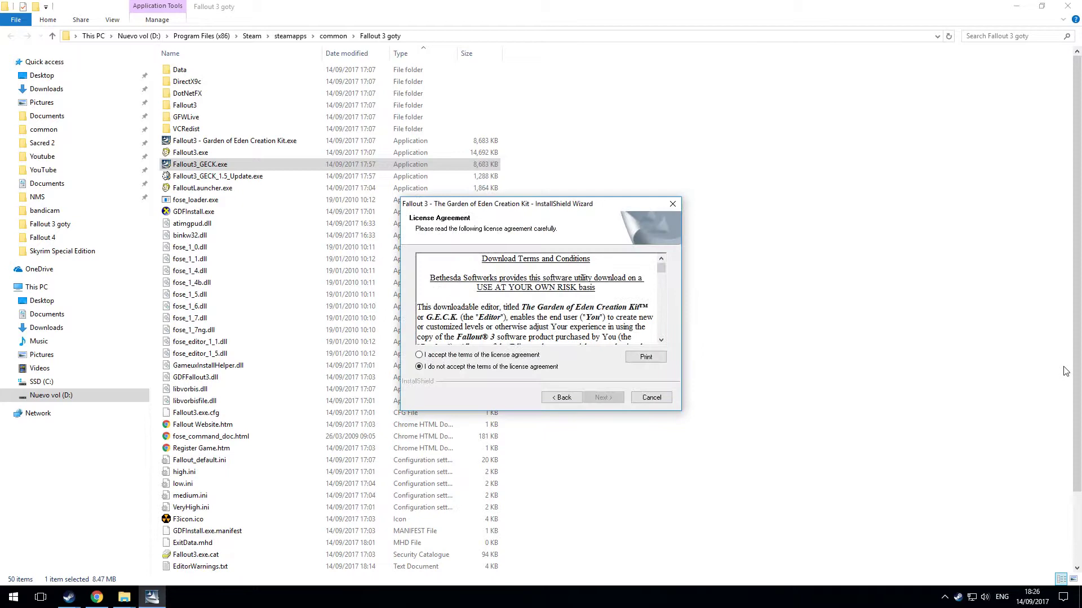
{"action": "left_click", "coordinate": [524, 355]}
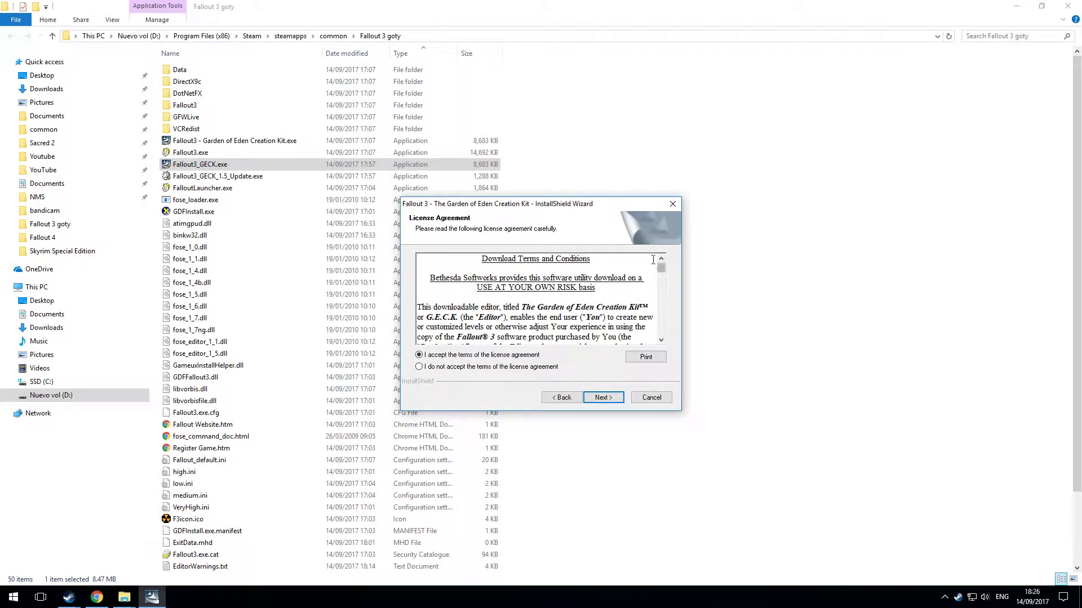
{"action": "left_click_drag", "start_coordinate": [662, 269], "coordinate": [664, 341]}
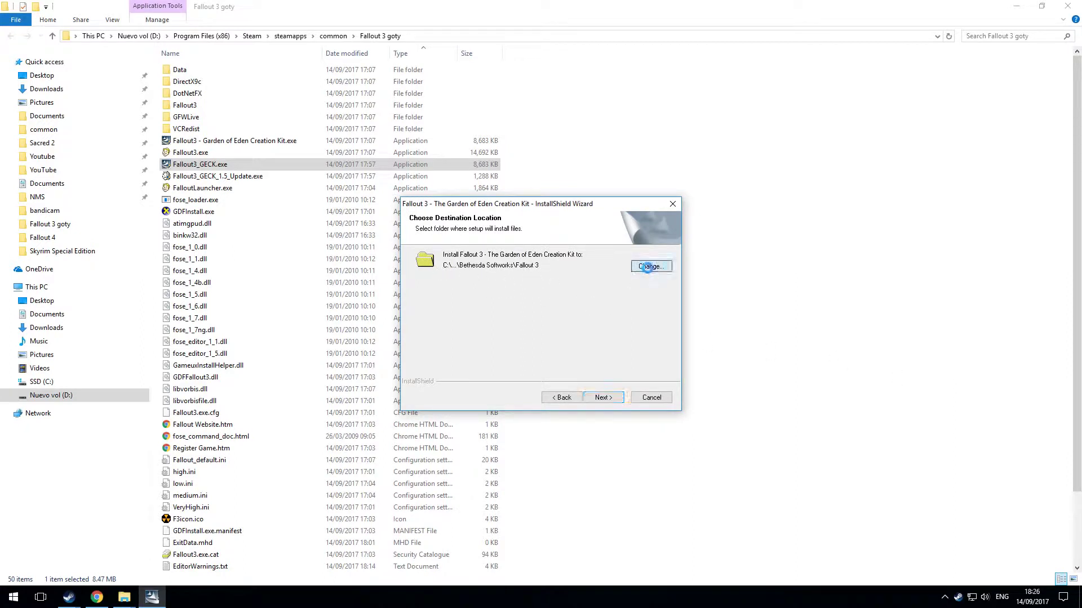
Step: In the destination folder chooser, browse to Program Files (x86) on the Nuevo vol (D:) drive
{"action": "left_click", "coordinate": [648, 267]}
{"action": "left_click", "coordinate": [604, 260]}
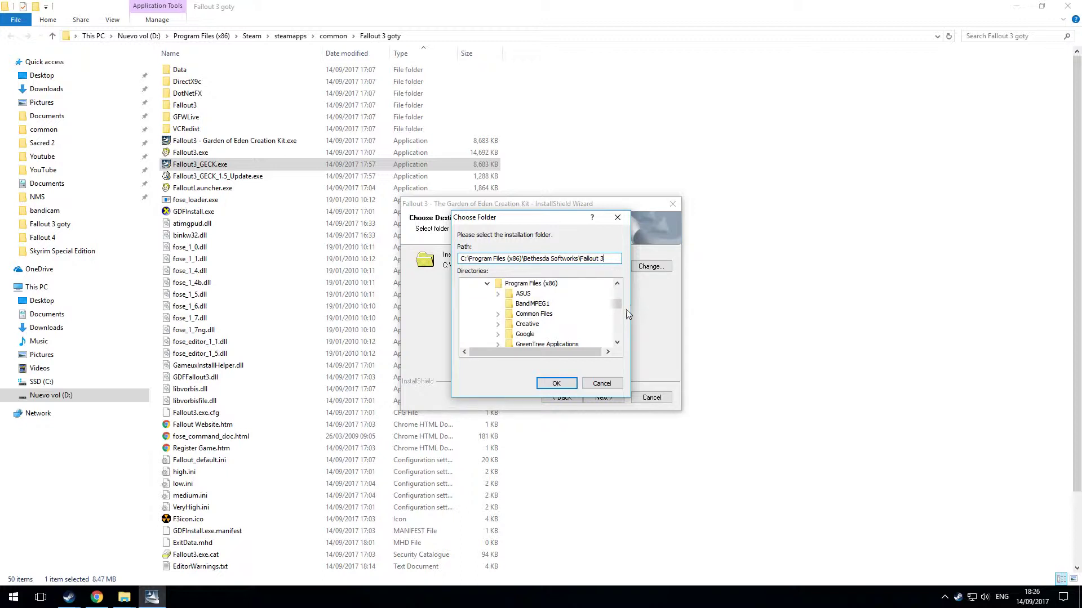
{"action": "scroll", "coordinate": [617, 303], "scroll_direction": "up", "scroll_amount": 2}
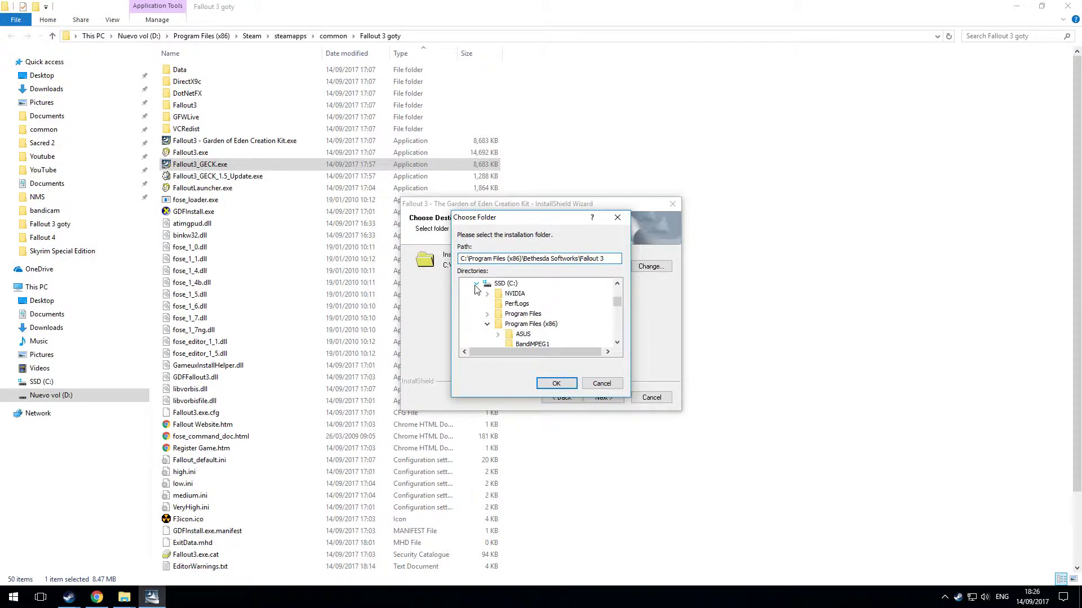
{"action": "left_click", "coordinate": [475, 285]}
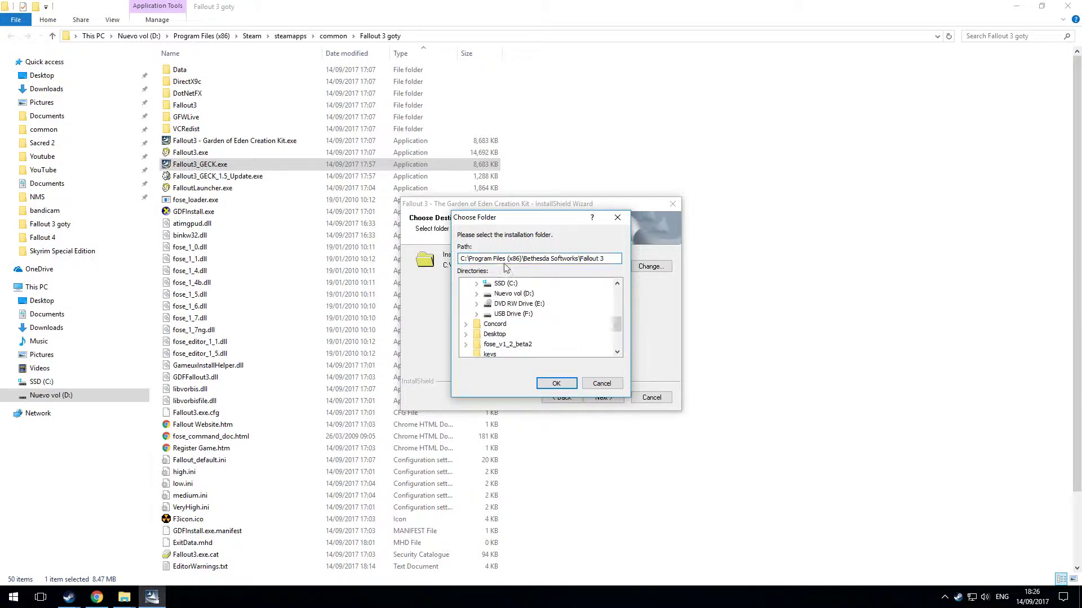
{"action": "left_click", "coordinate": [473, 294]}
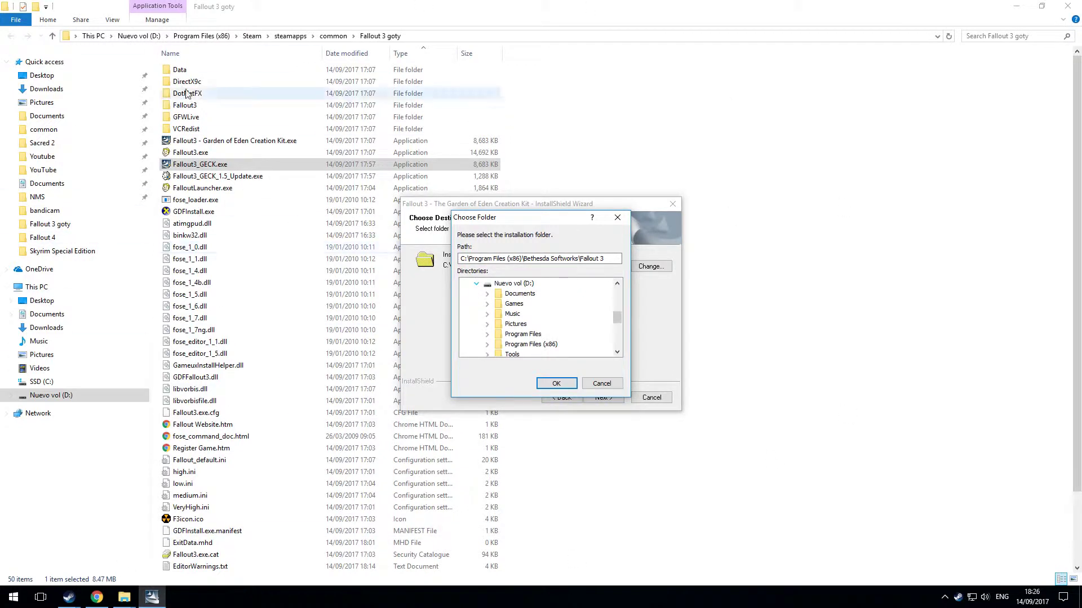
{"action": "left_click", "coordinate": [618, 352]}
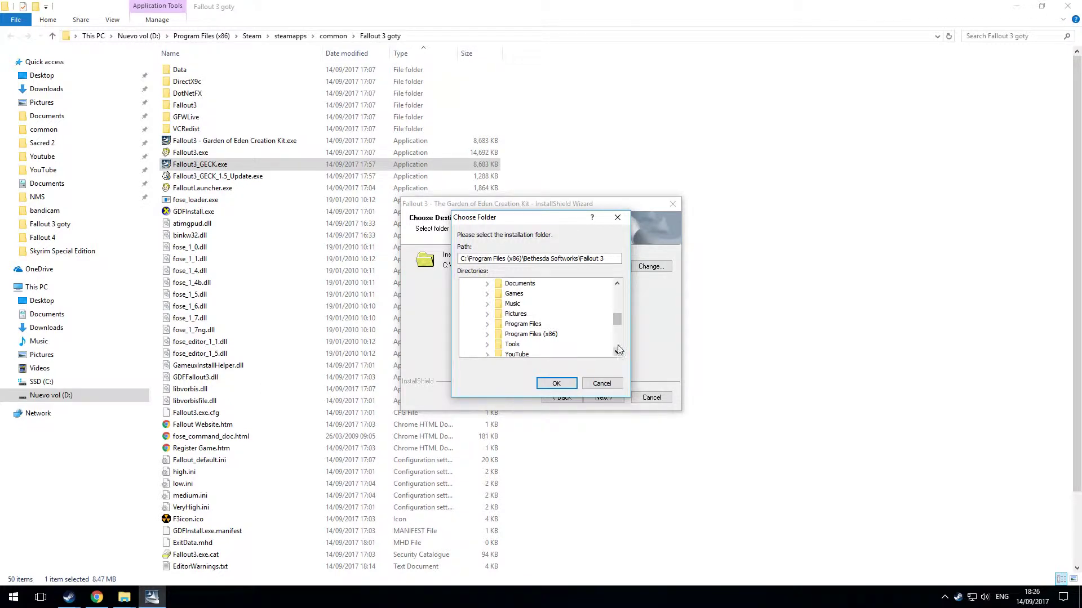
{"action": "left_click", "coordinate": [617, 352]}
{"action": "left_click", "coordinate": [618, 352]}
{"action": "left_click", "coordinate": [618, 353]}
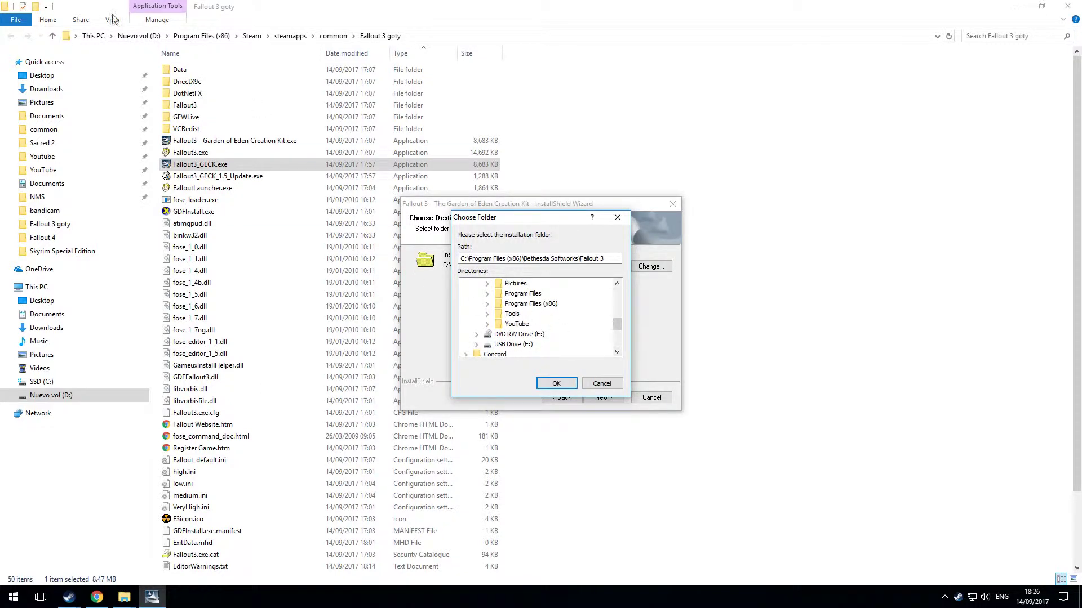
{"action": "left_click", "coordinate": [487, 305]}
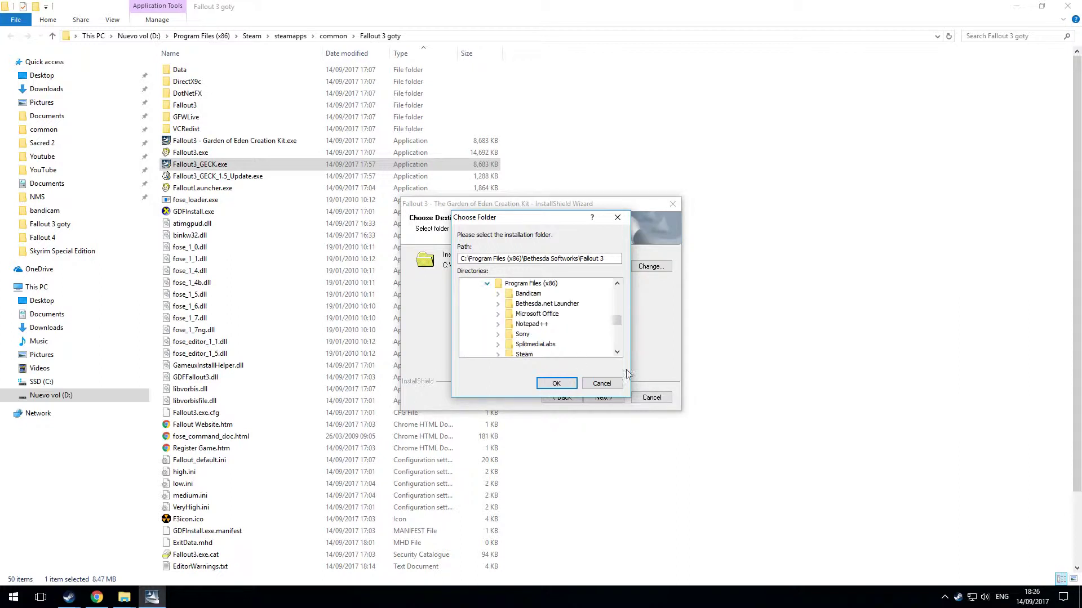
{"action": "left_click", "coordinate": [621, 354]}
{"action": "left_click", "coordinate": [621, 353]}
{"action": "left_click", "coordinate": [621, 354]}
{"action": "left_click", "coordinate": [621, 353]}
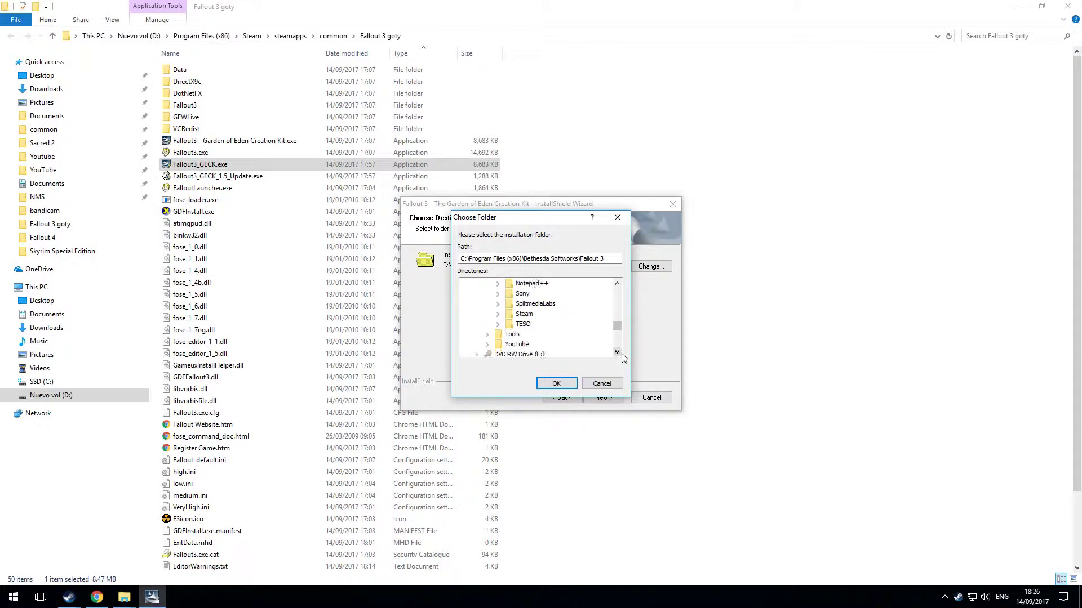
{"action": "left_click", "coordinate": [617, 285]}
{"action": "left_click", "coordinate": [617, 285]}
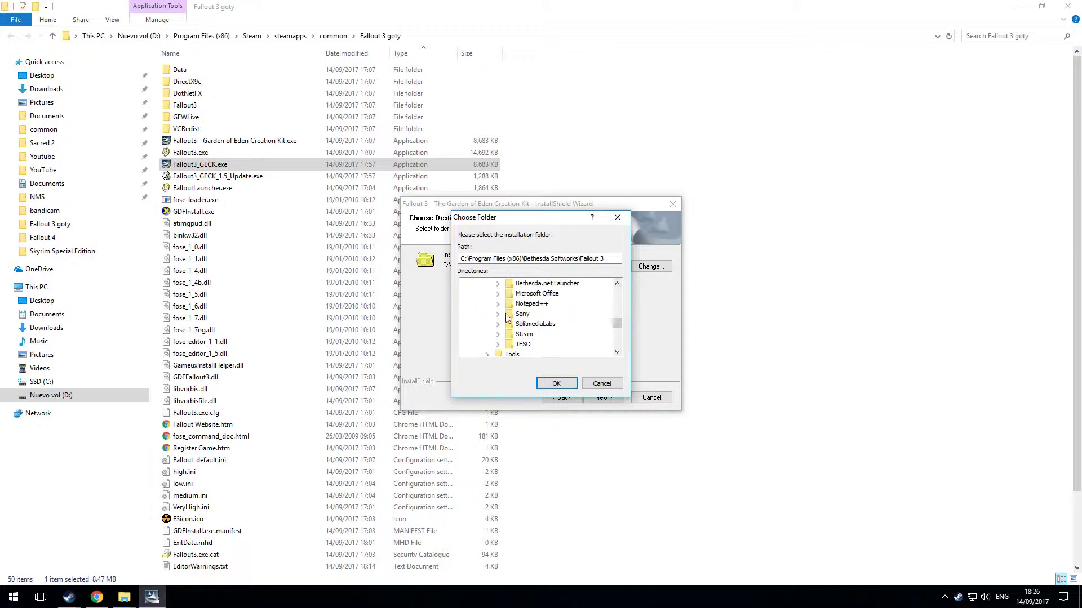
Step: Pick Steam\steamapps\common\Fallout 3 goty as the install folder and confirm it
{"action": "left_click", "coordinate": [498, 335]}
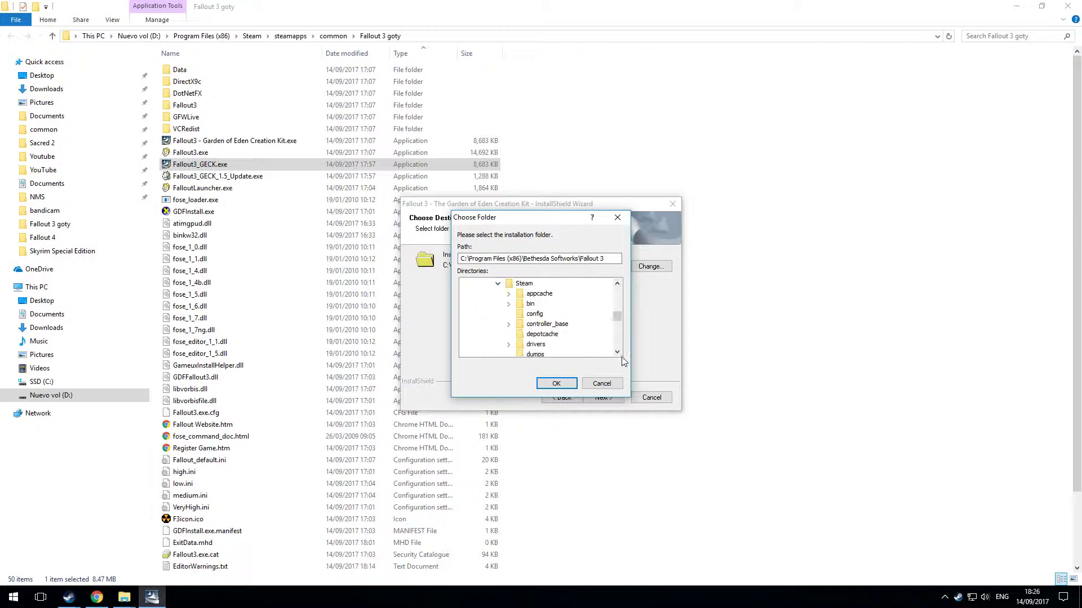
{"action": "left_click", "coordinate": [618, 353]}
{"action": "left_click", "coordinate": [617, 353]}
{"action": "left_click", "coordinate": [617, 352]}
{"action": "left_click", "coordinate": [617, 353]}
{"action": "left_click", "coordinate": [618, 352]}
{"action": "left_click", "coordinate": [617, 353]}
{"action": "left_click", "coordinate": [617, 353]}
{"action": "left_click", "coordinate": [617, 353]}
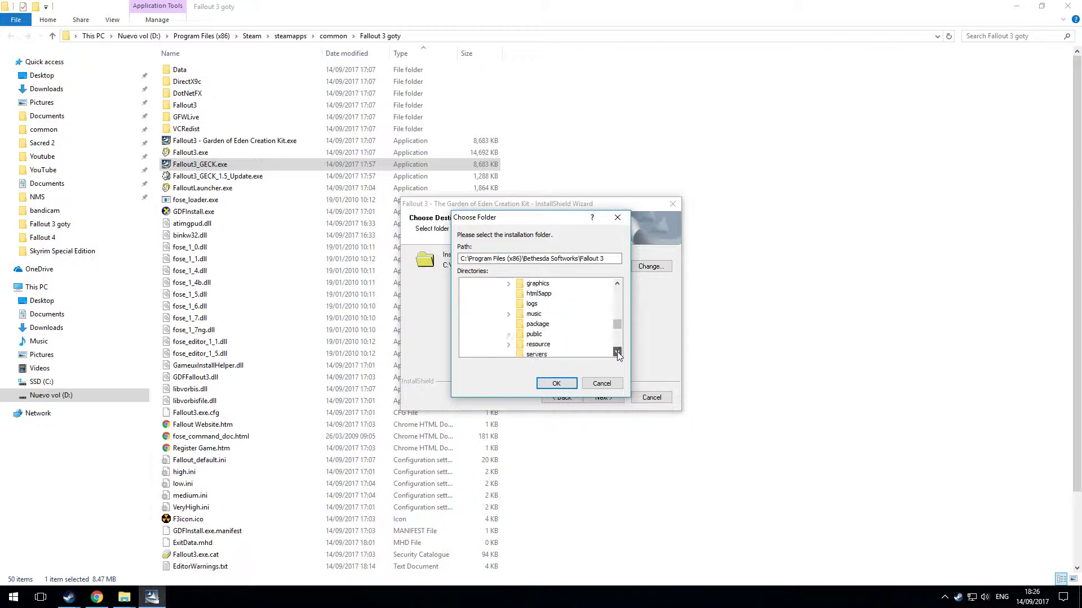
{"action": "left_click", "coordinate": [618, 352]}
{"action": "left_click", "coordinate": [617, 352]}
{"action": "left_click", "coordinate": [618, 353]}
{"action": "left_click", "coordinate": [617, 352]}
{"action": "left_click", "coordinate": [617, 353]}
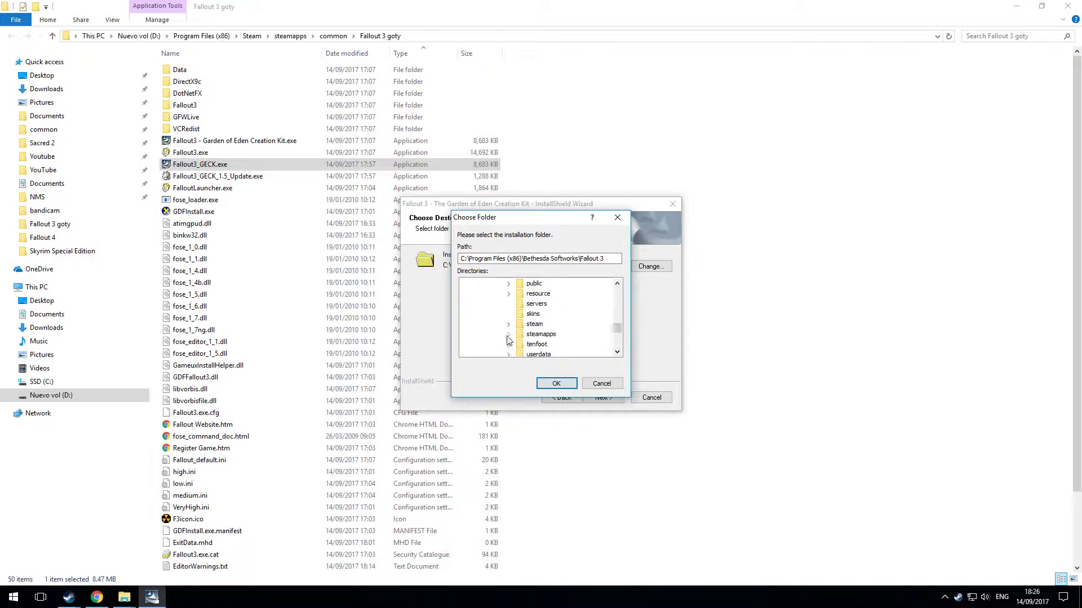
{"action": "left_click", "coordinate": [507, 335]}
{"action": "left_click", "coordinate": [521, 311]}
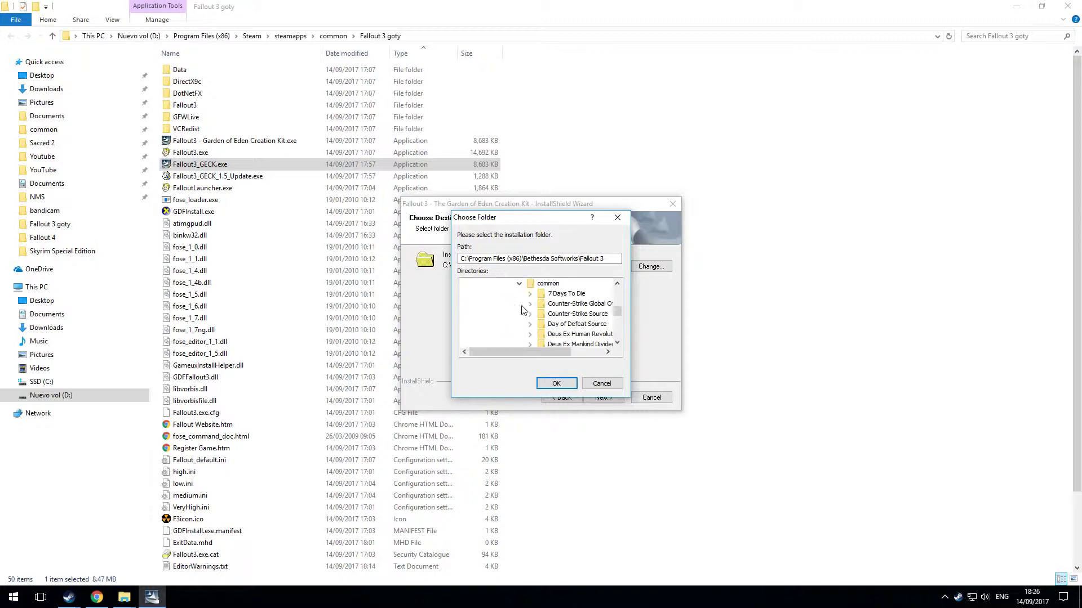
{"action": "left_click", "coordinate": [566, 294]}
{"action": "left_click", "coordinate": [618, 343]}
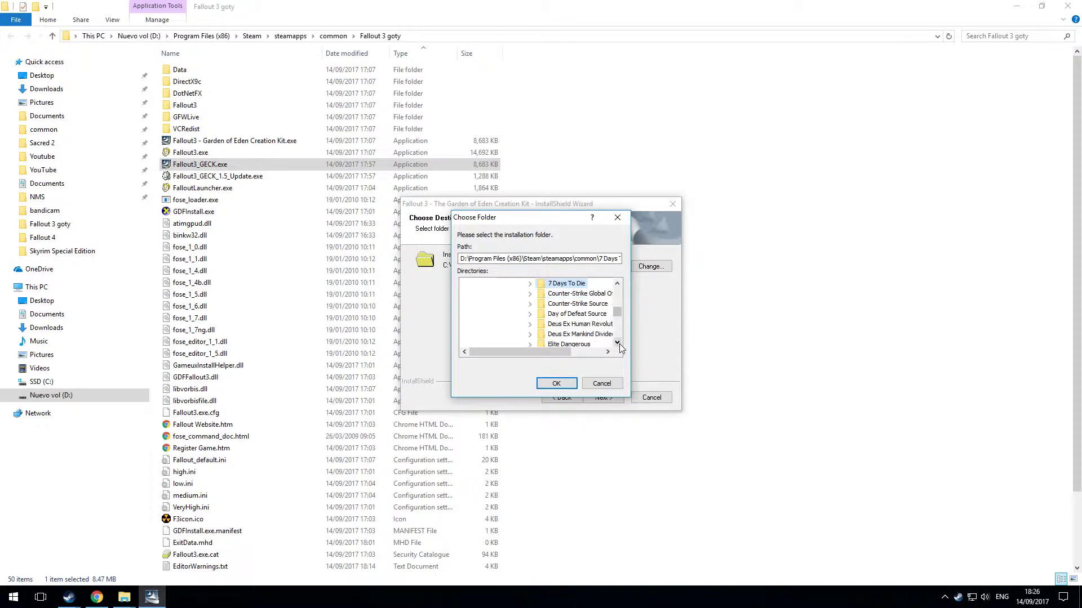
{"action": "left_click", "coordinate": [618, 343]}
{"action": "left_click", "coordinate": [617, 343]}
{"action": "left_click", "coordinate": [617, 343]}
{"action": "left_click", "coordinate": [617, 343]}
{"action": "left_click", "coordinate": [617, 343]}
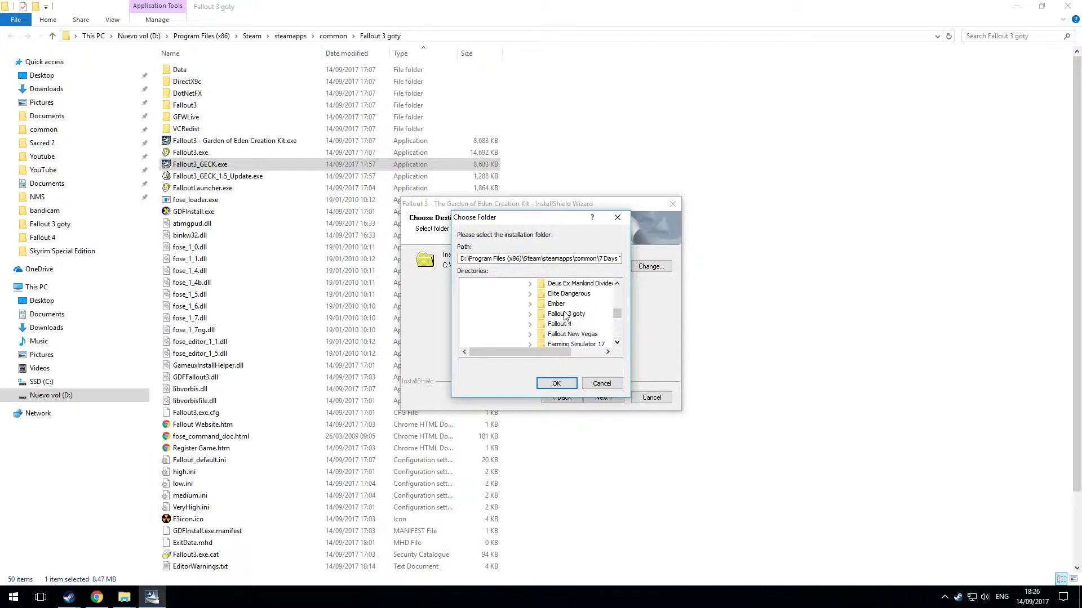
{"action": "left_click", "coordinate": [564, 317]}
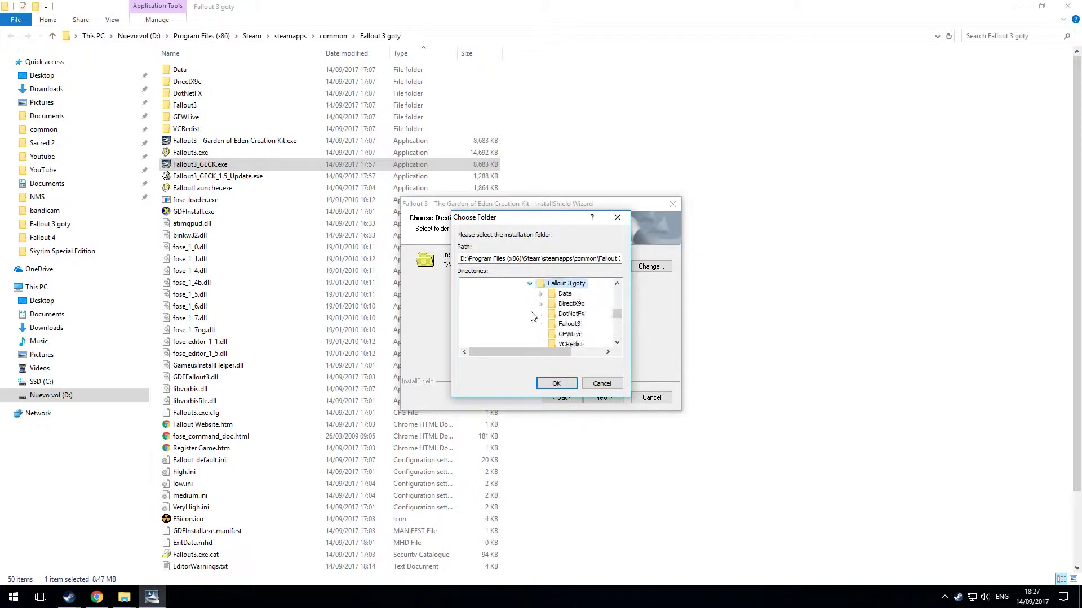
{"action": "left_click", "coordinate": [530, 314]}
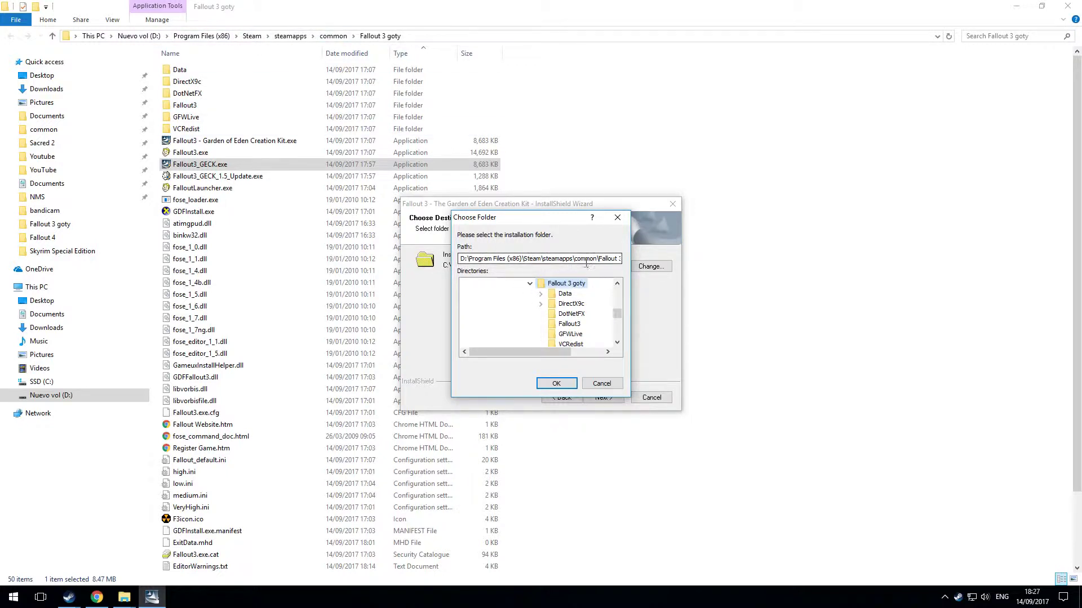
{"action": "left_click", "coordinate": [556, 382]}
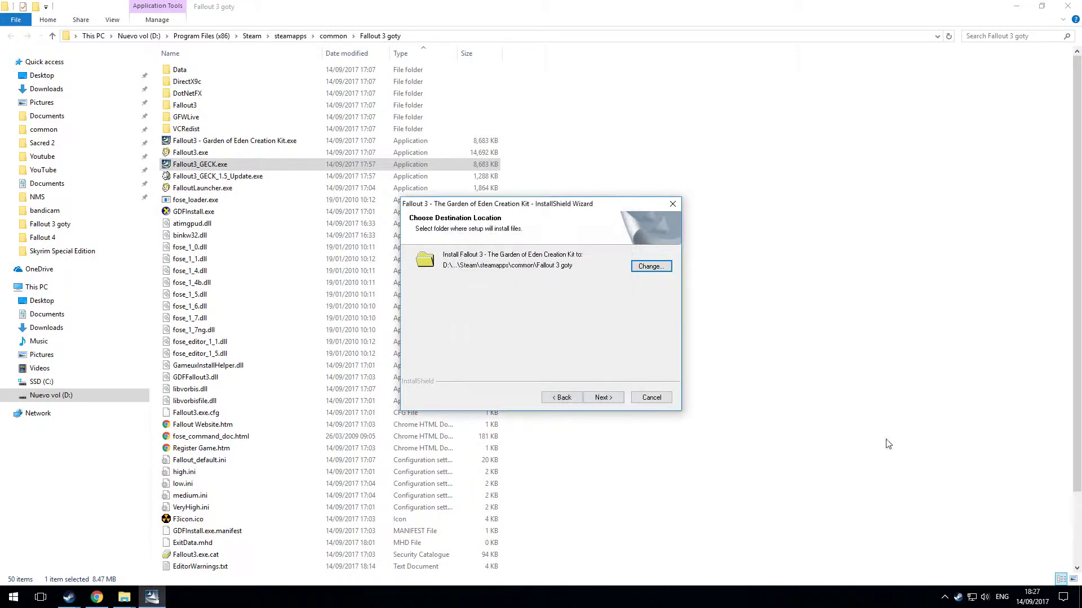
Step: Install the creation kit into Fallout 3 goty and check the new GECK.exe there
{"action": "left_click", "coordinate": [610, 398]}
{"action": "left_click", "coordinate": [618, 403]}
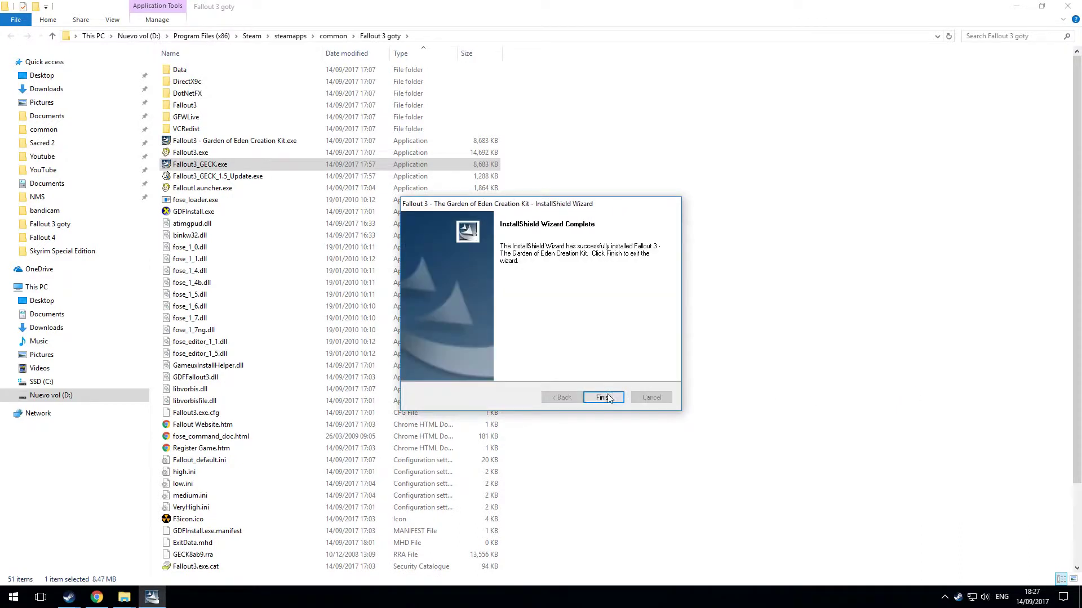
{"action": "left_click", "coordinate": [602, 398]}
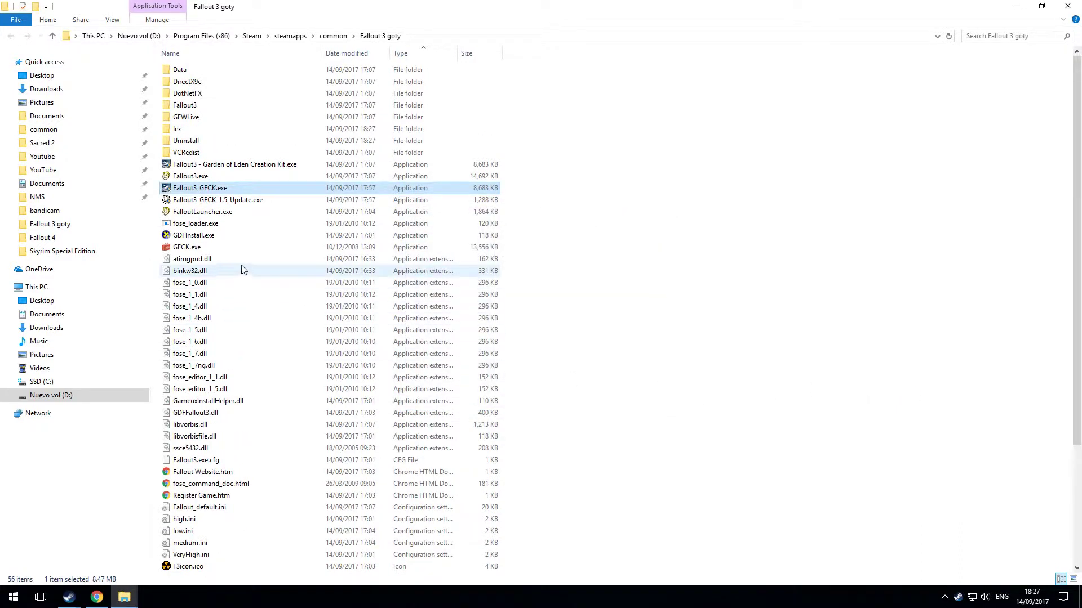
{"action": "left_click", "coordinate": [188, 248]}
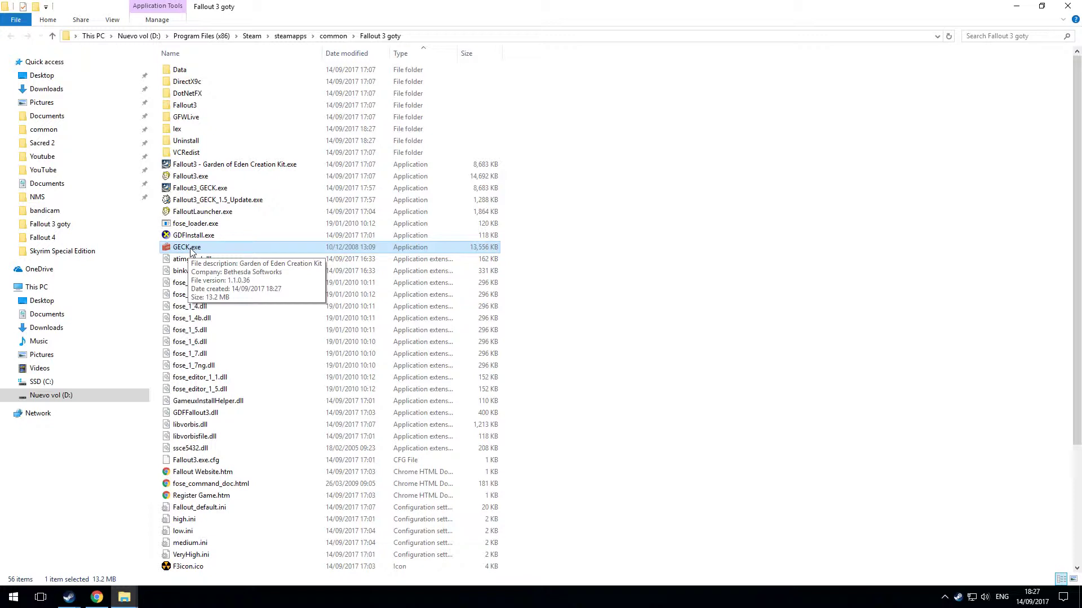
{"action": "left_click", "coordinate": [603, 237]}
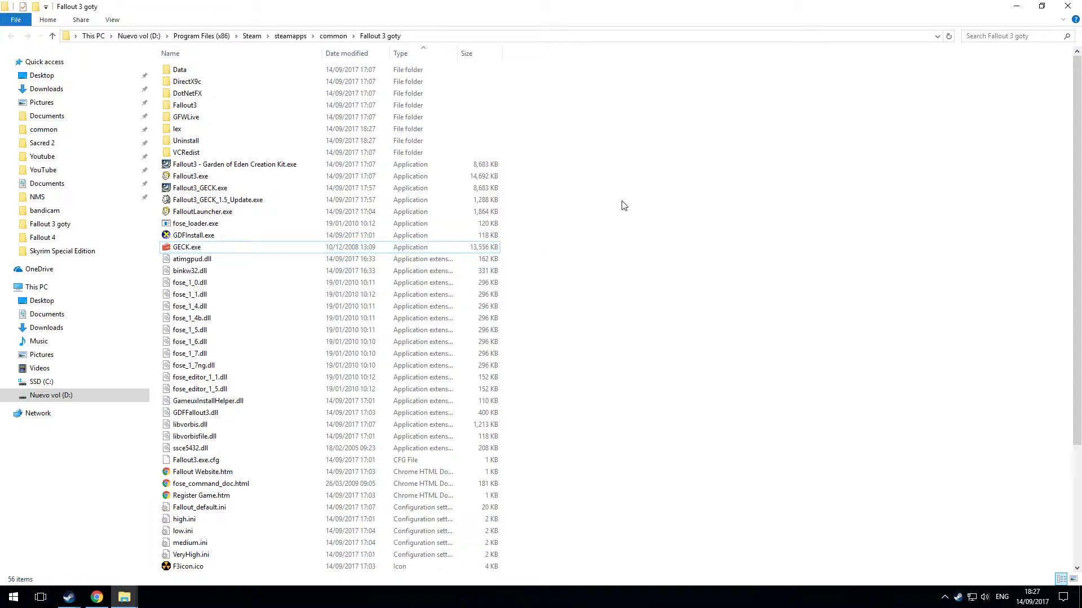
Step: Run Fallout3_GECK_1.5_Update.exe, confirm the update, and check GECK.exe afterwards
{"action": "left_click", "coordinate": [282, 197]}
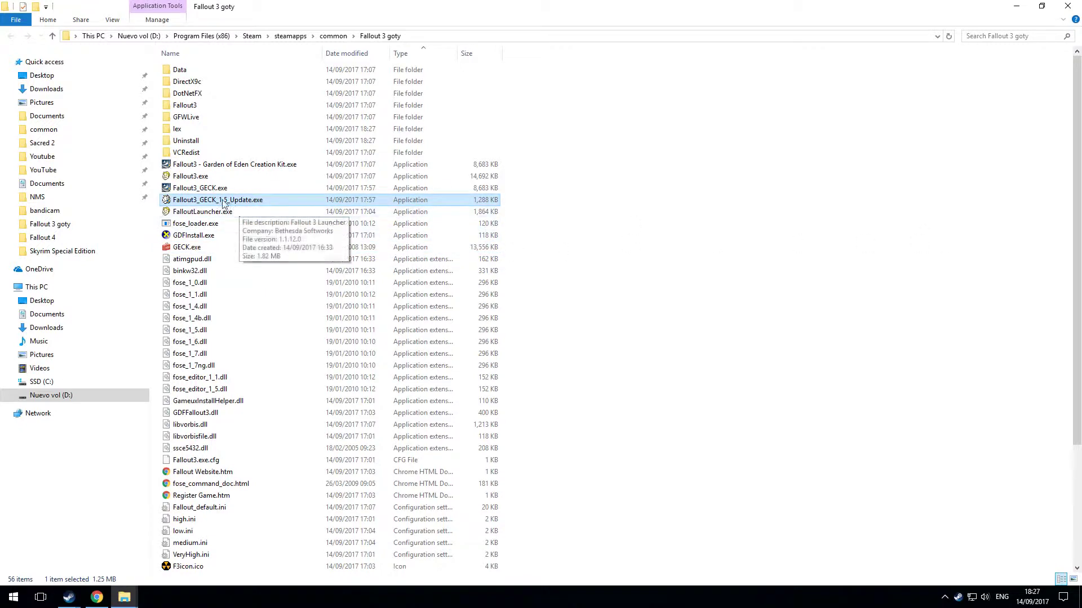
{"action": "double_click", "coordinate": [276, 201]}
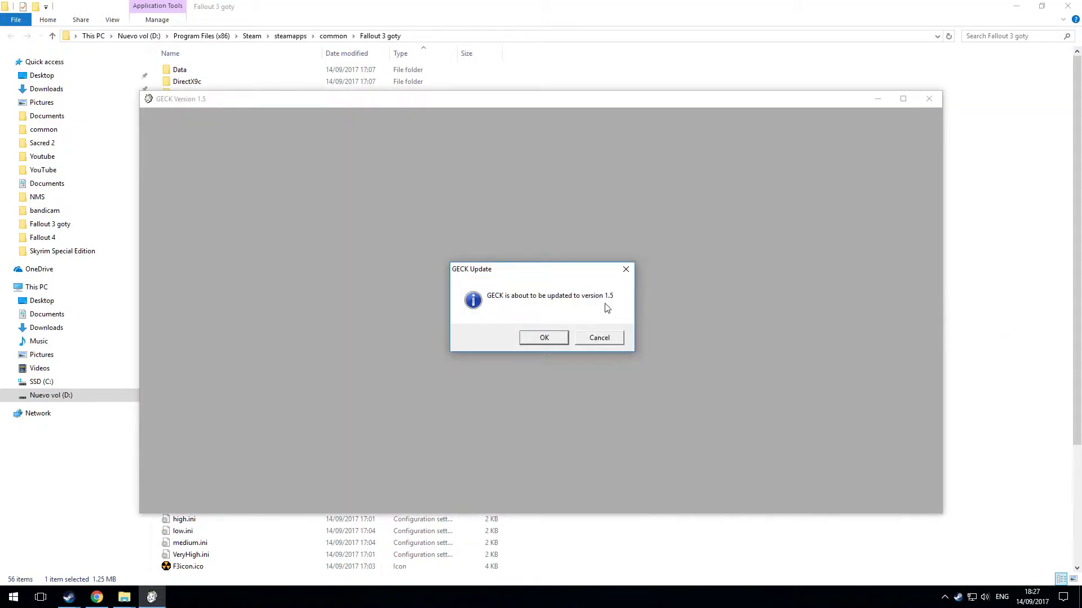
{"action": "left_click", "coordinate": [550, 339]}
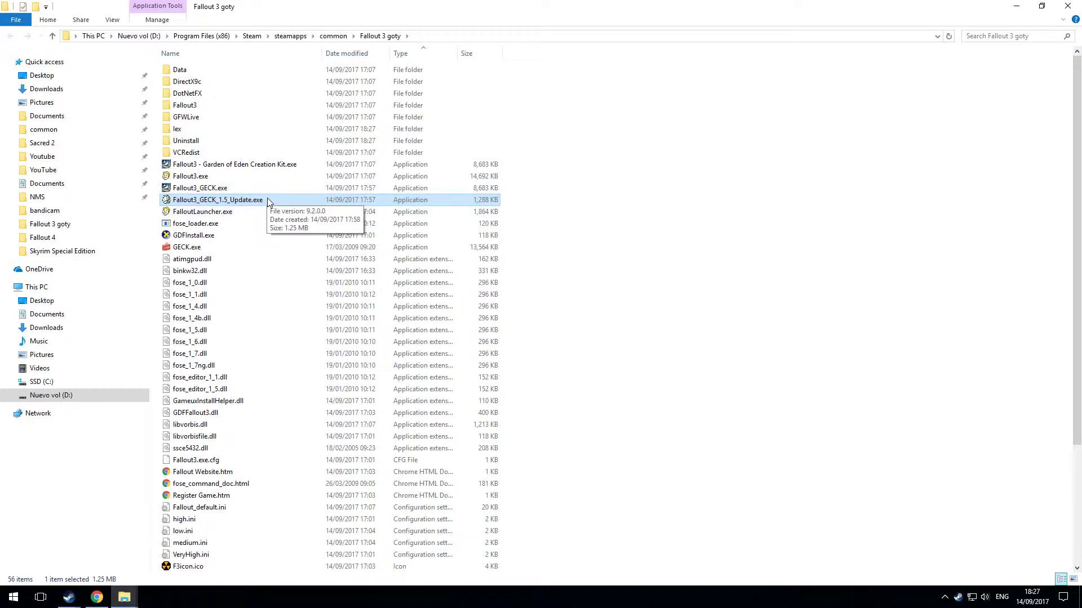
{"action": "left_click", "coordinate": [262, 248]}
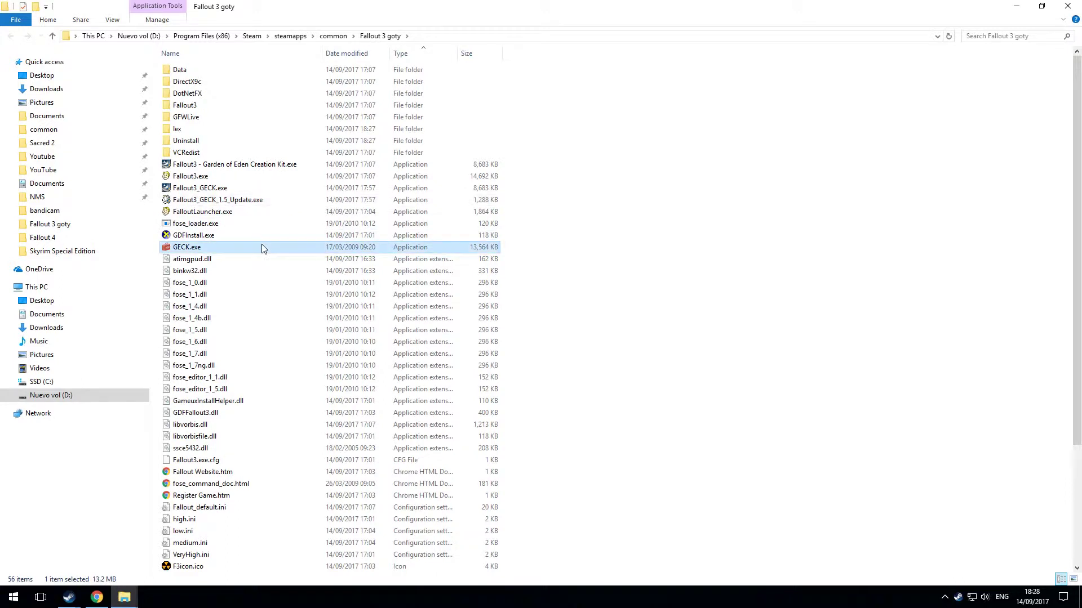
{"action": "left_click", "coordinate": [269, 197]}
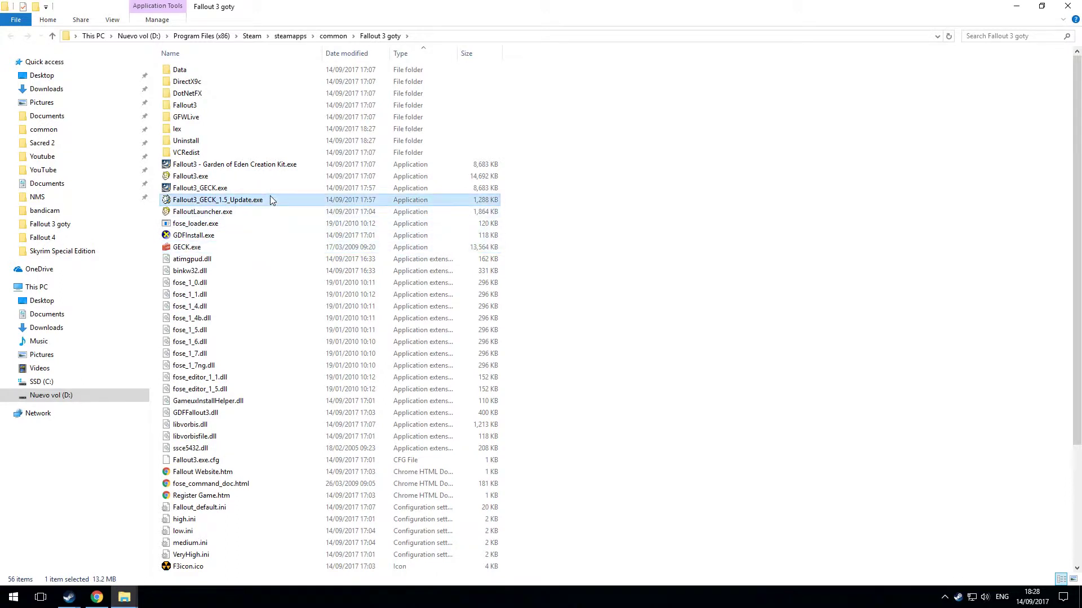
{"action": "left_click", "coordinate": [261, 250]}
{"action": "left_click", "coordinate": [673, 308]}
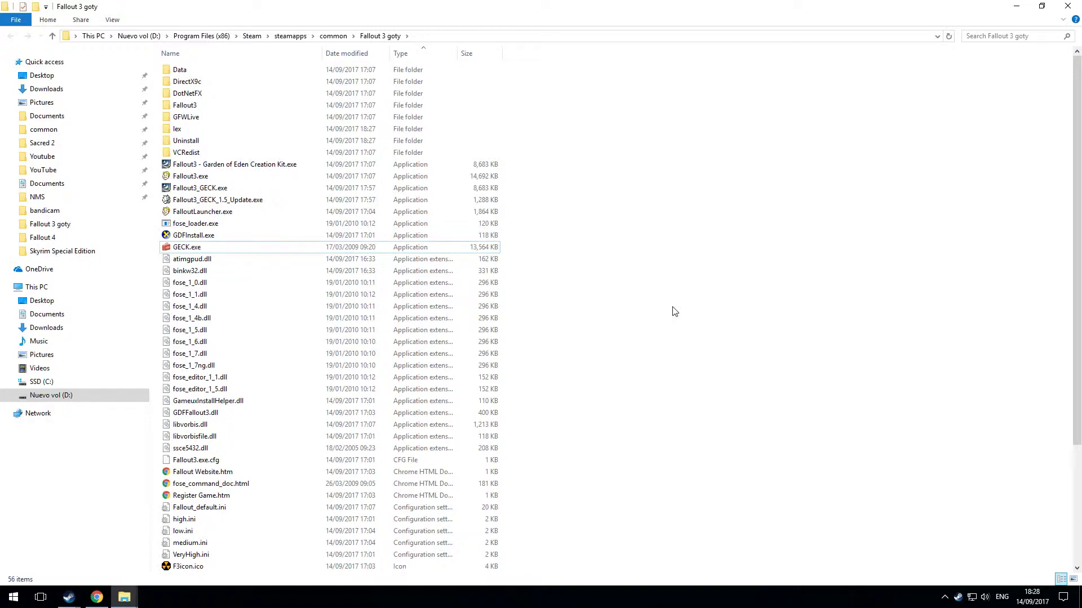
Step: Look for a GECK entry in the Start menu app list, then show the desktop
{"action": "left_click", "coordinate": [13, 597]}
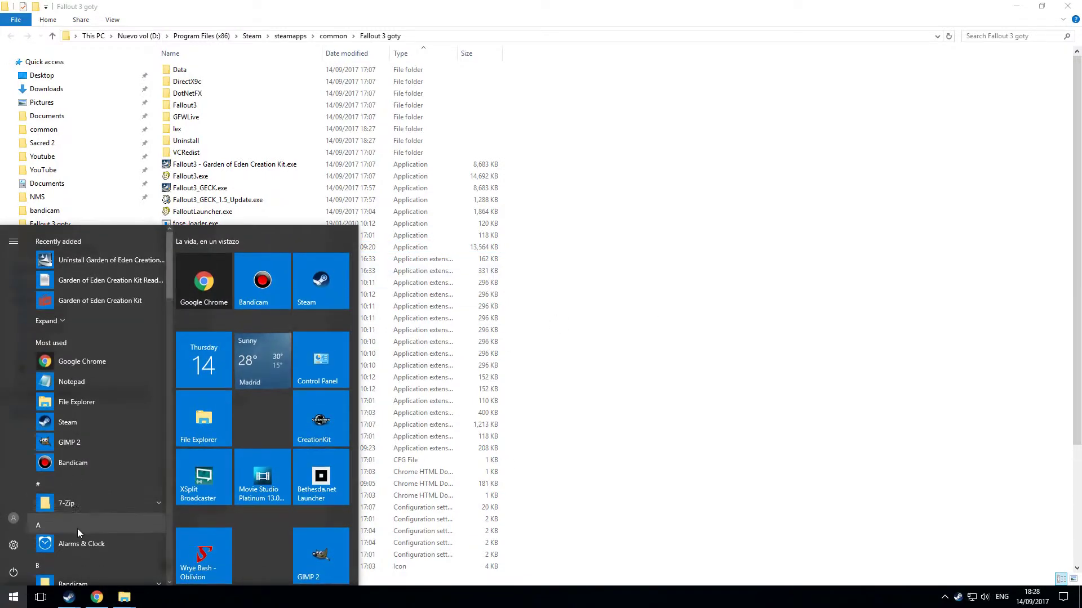
{"action": "scroll", "coordinate": [80, 527], "scroll_direction": "down", "scroll_amount": 5}
{"action": "scroll", "coordinate": [88, 519], "scroll_direction": "up", "scroll_amount": 5}
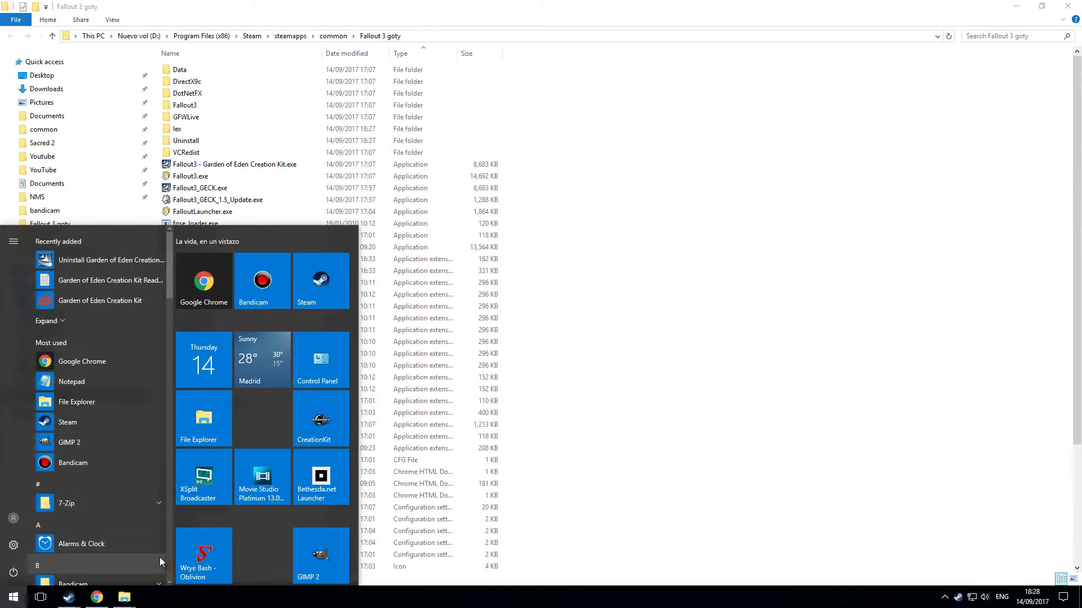
{"action": "key", "text": "Escape"}
{"action": "key", "text": "super+d"}
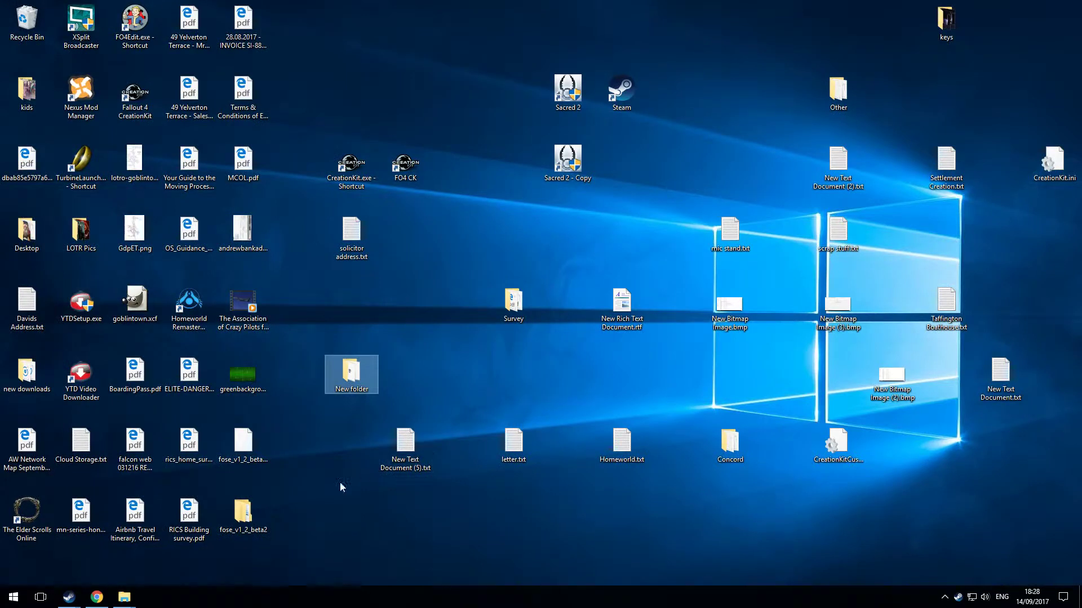
{"action": "left_click", "coordinate": [316, 547]}
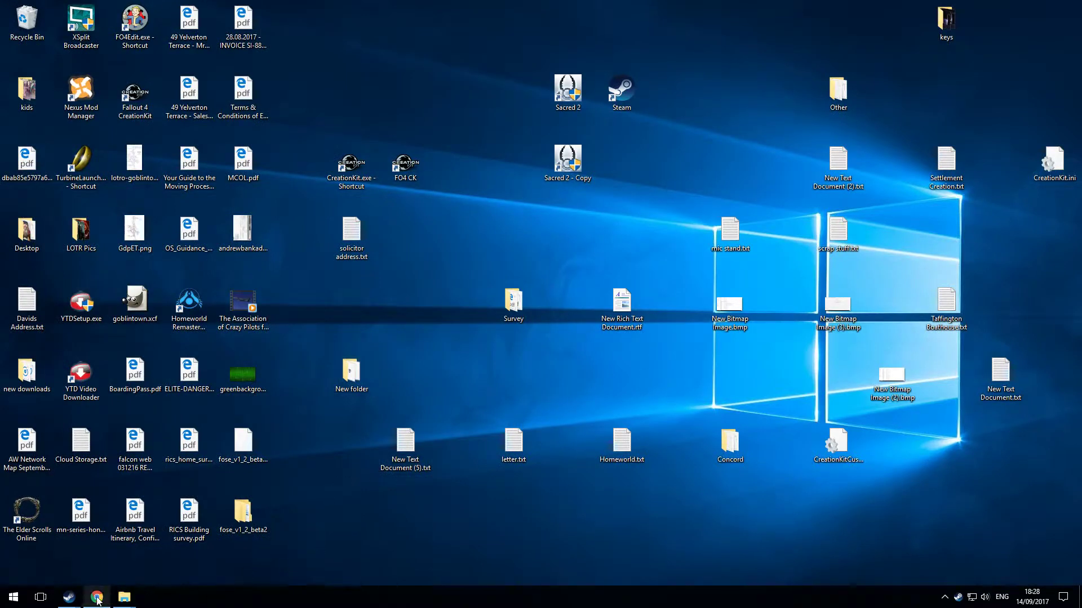
Step: Send GECK.exe from the Fallout 3 goty folder to Desktop as a shortcut
{"action": "mouse_move", "coordinate": [68, 602]}
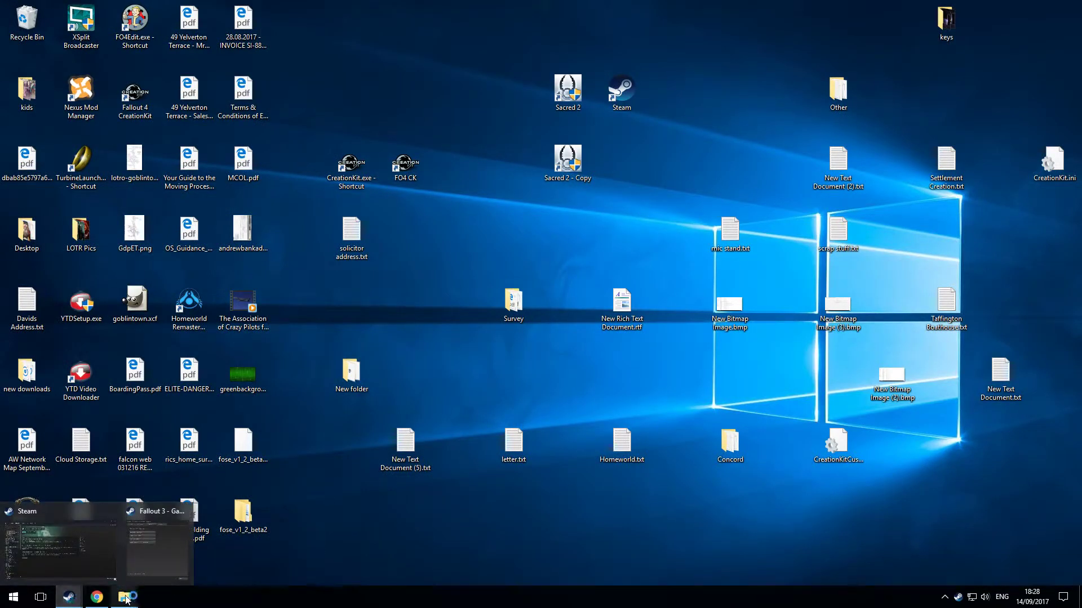
{"action": "mouse_move", "coordinate": [124, 598]}
{"action": "left_click", "coordinate": [181, 552]}
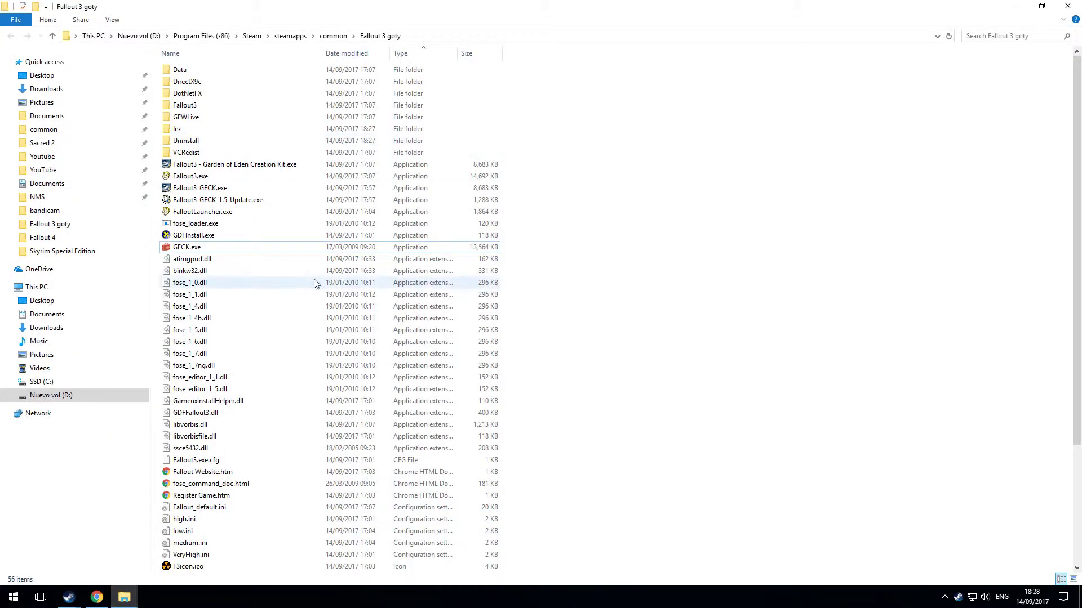
{"action": "right_click", "coordinate": [276, 246]}
{"action": "left_click", "coordinate": [197, 249]}
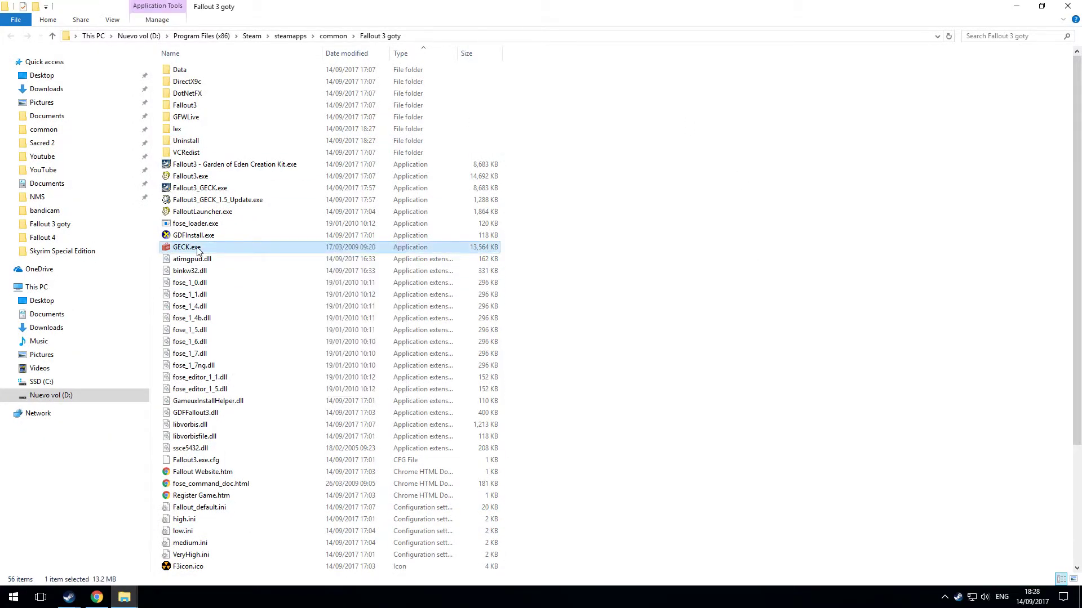
{"action": "right_click", "coordinate": [198, 248]}
{"action": "mouse_move", "coordinate": [285, 433]}
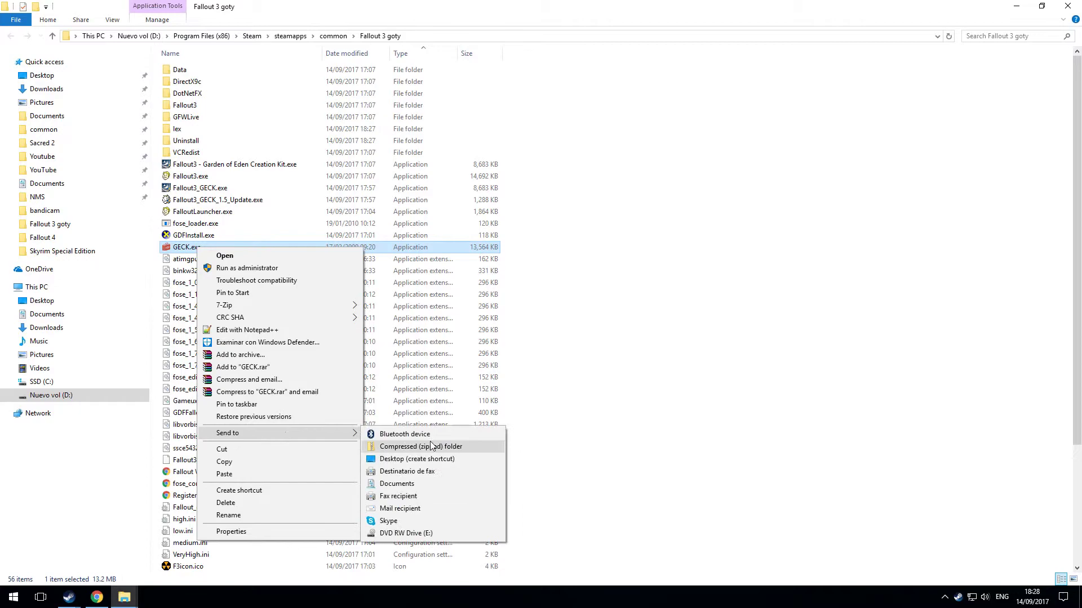
{"action": "left_click", "coordinate": [440, 459]}
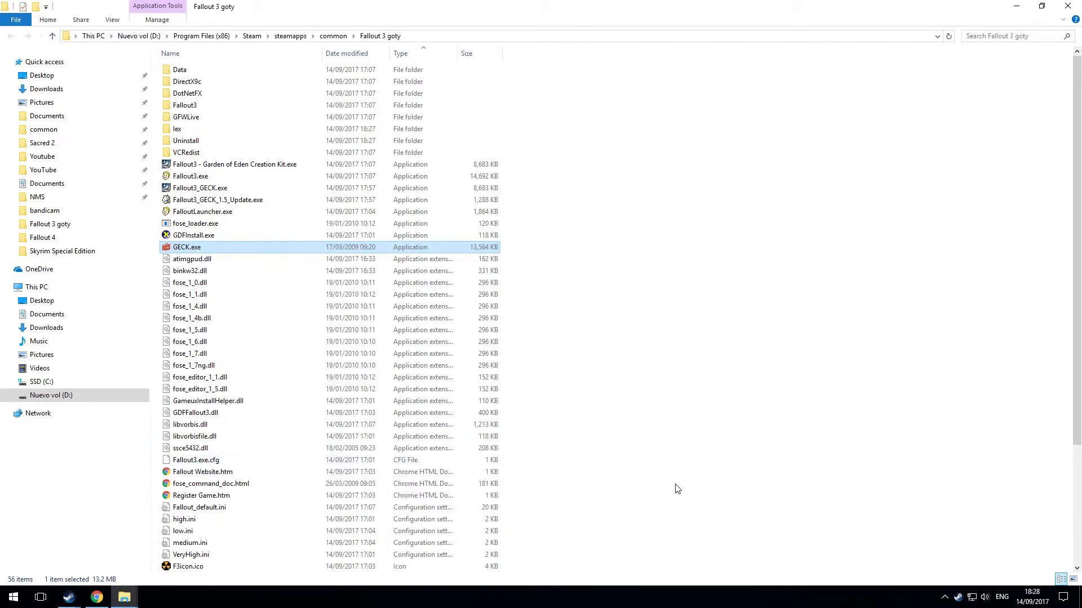
{"action": "key", "text": "super+d"}
Step: Launch GECK from the desktop shortcut and tick Anchorage, BrokenSteel, PointLookout and ThePitt in the data file list
{"action": "double_click", "coordinate": [295, 20]}
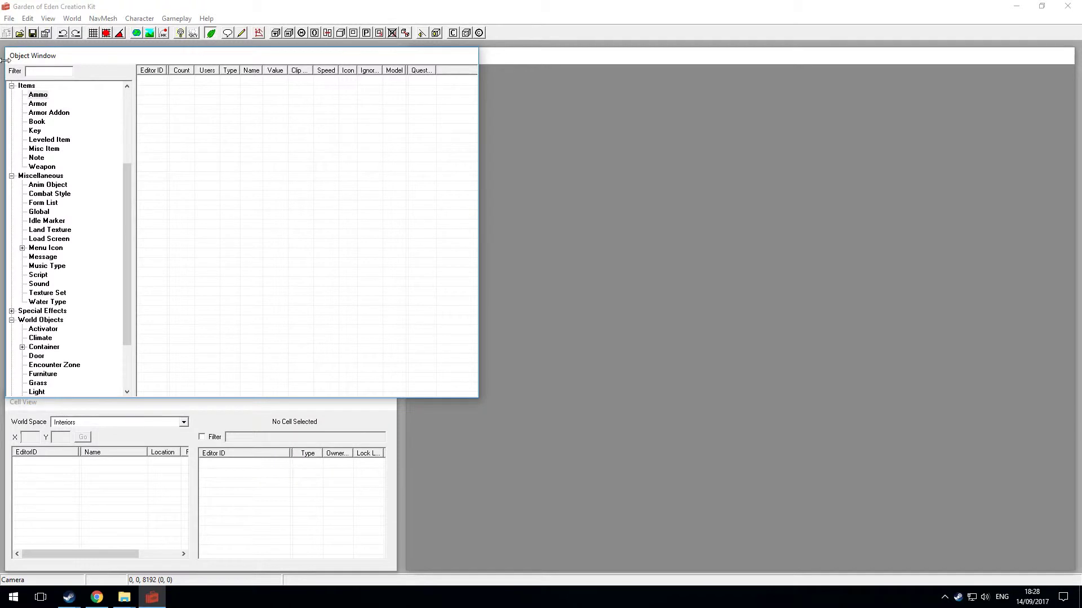
{"action": "left_click", "coordinate": [20, 33]}
{"action": "double_click", "coordinate": [405, 263]}
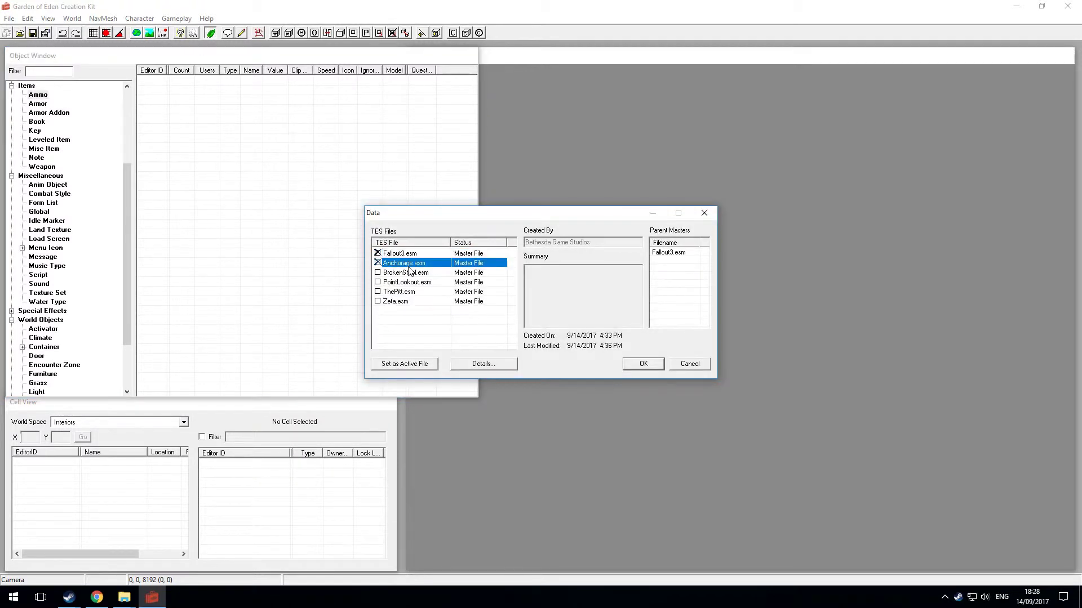
{"action": "left_click", "coordinate": [409, 274]}
{"action": "double_click", "coordinate": [409, 282]}
{"action": "double_click", "coordinate": [408, 292]}
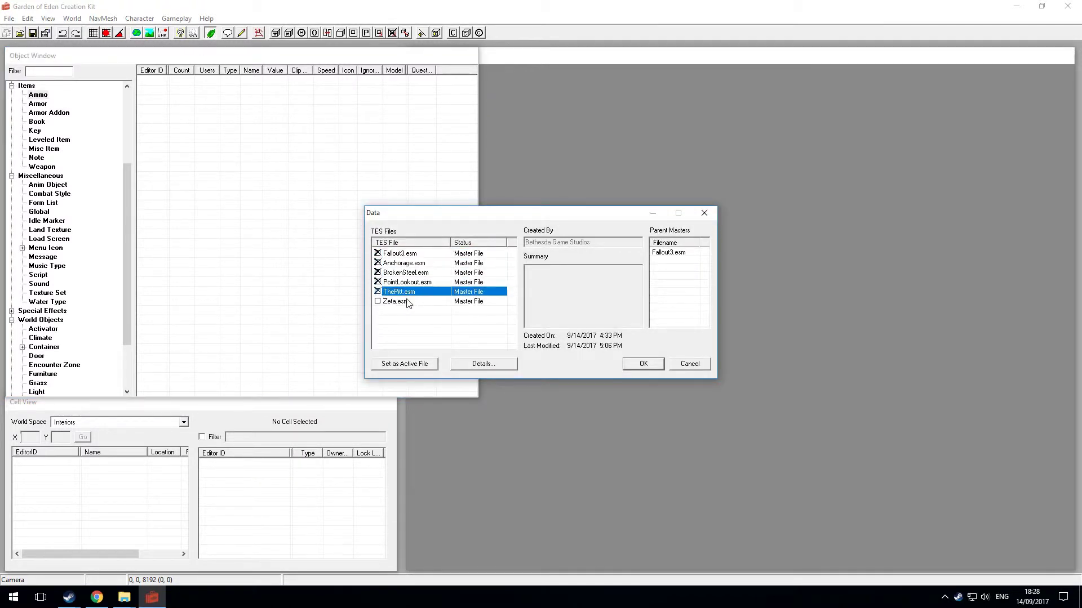
Step: Tick Zeta.esm, load the checked masters and answer Yes to All on the loading warnings
{"action": "left_click", "coordinate": [407, 301]}
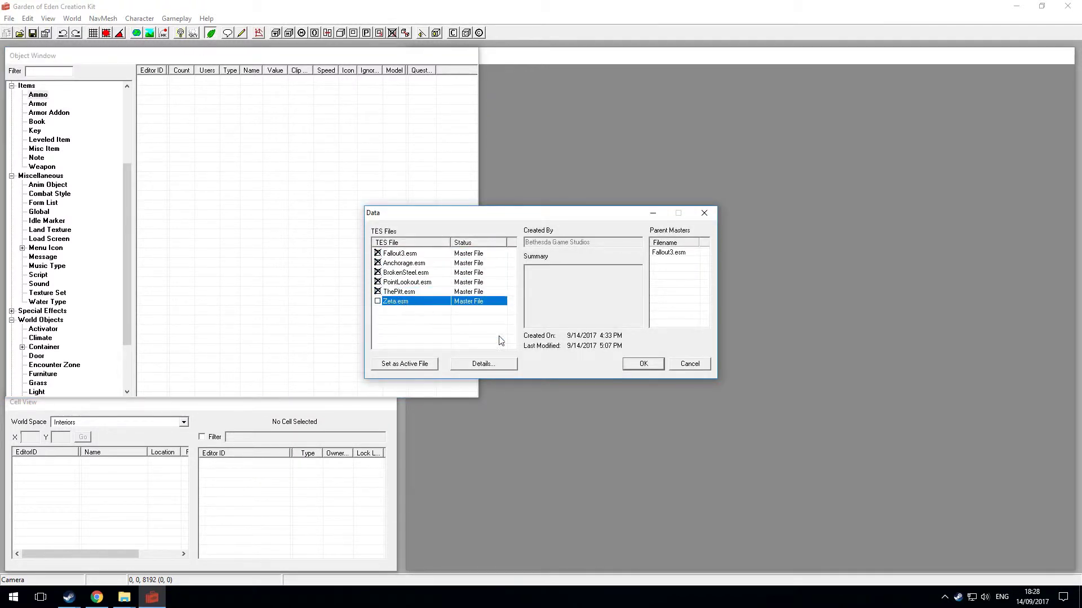
{"action": "double_click", "coordinate": [397, 302]}
{"action": "left_click", "coordinate": [644, 364]}
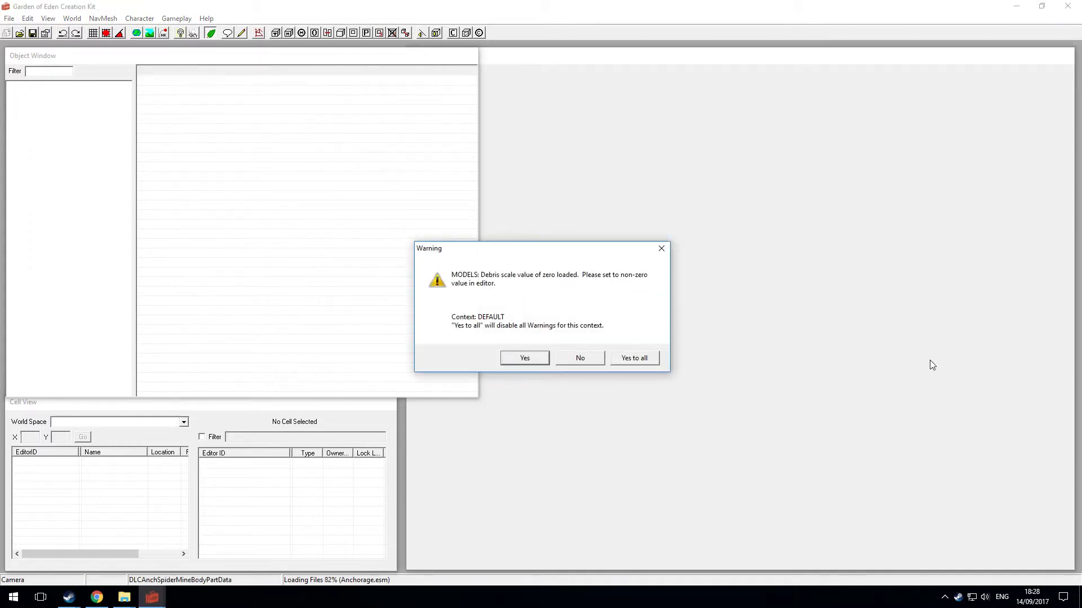
{"action": "left_click", "coordinate": [644, 362]}
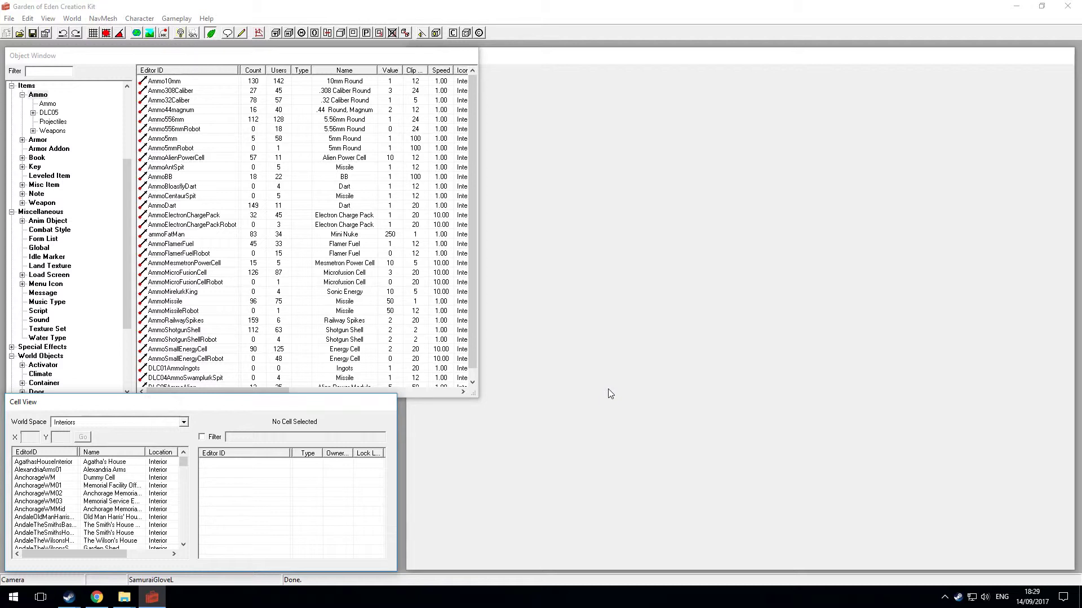
Step: Narrow the Object Window, confirm DLC05AmmoAlien is listed, and nudge the window up and left
{"action": "left_click", "coordinate": [476, 356]}
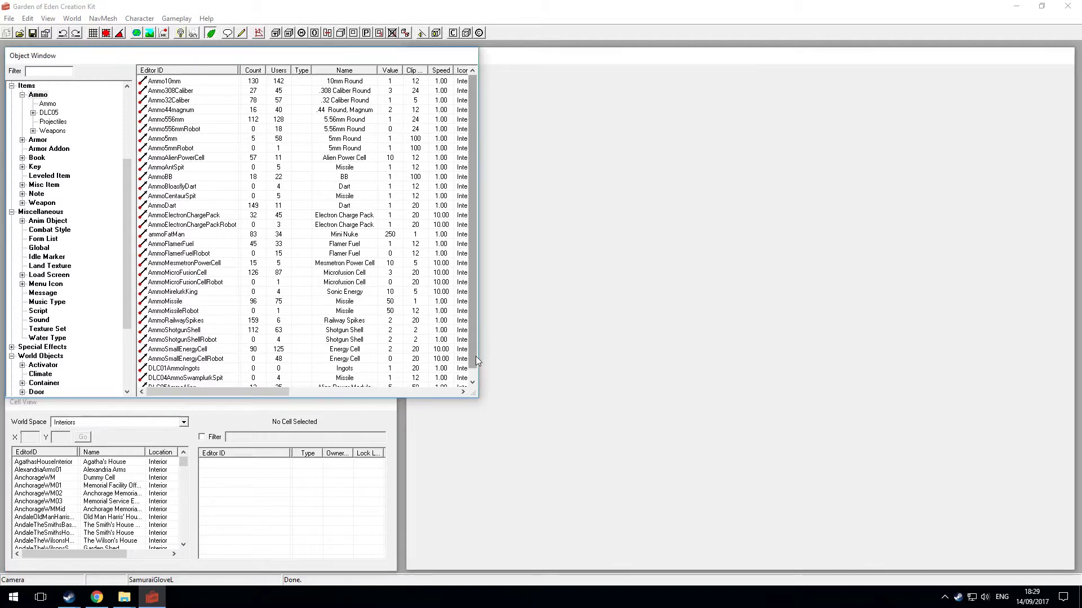
{"action": "left_click_drag", "start_coordinate": [475, 356], "coordinate": [405, 416]}
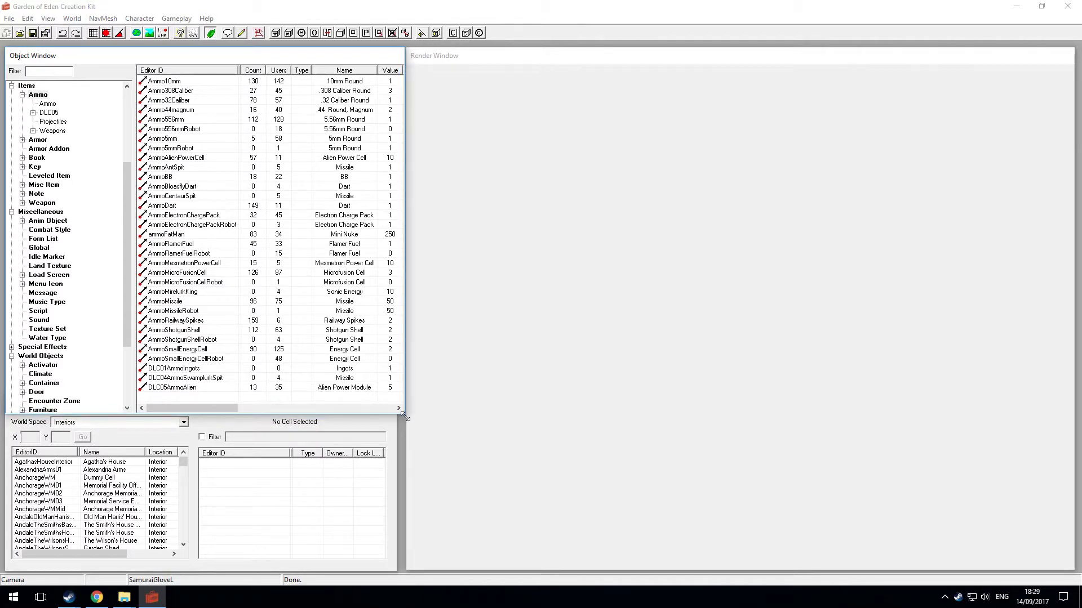
{"action": "left_click", "coordinate": [174, 389]}
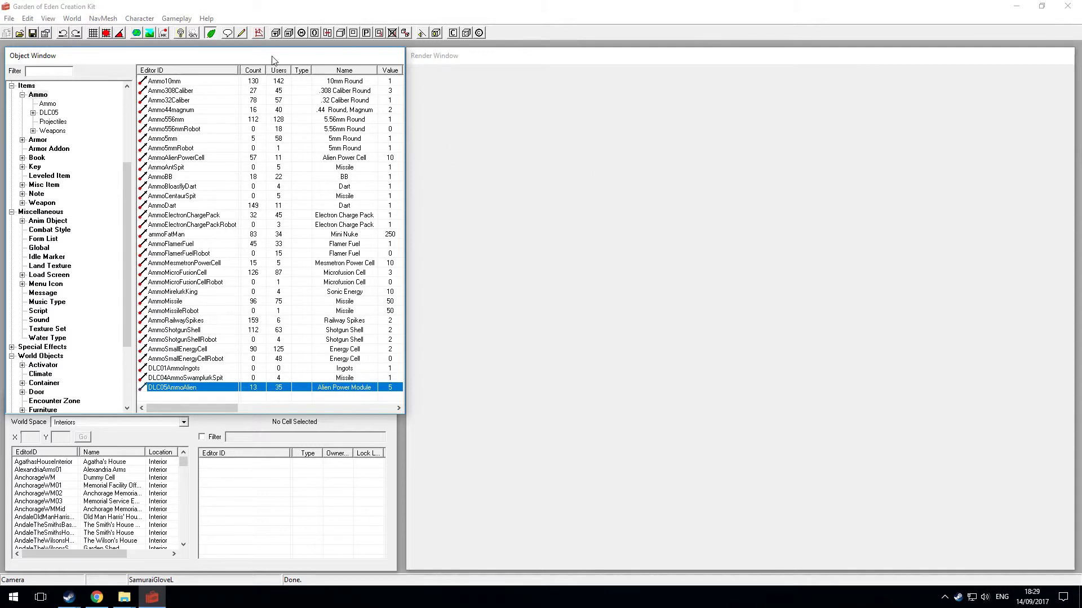
{"action": "left_click_drag", "start_coordinate": [272, 60], "coordinate": [270, 56]}
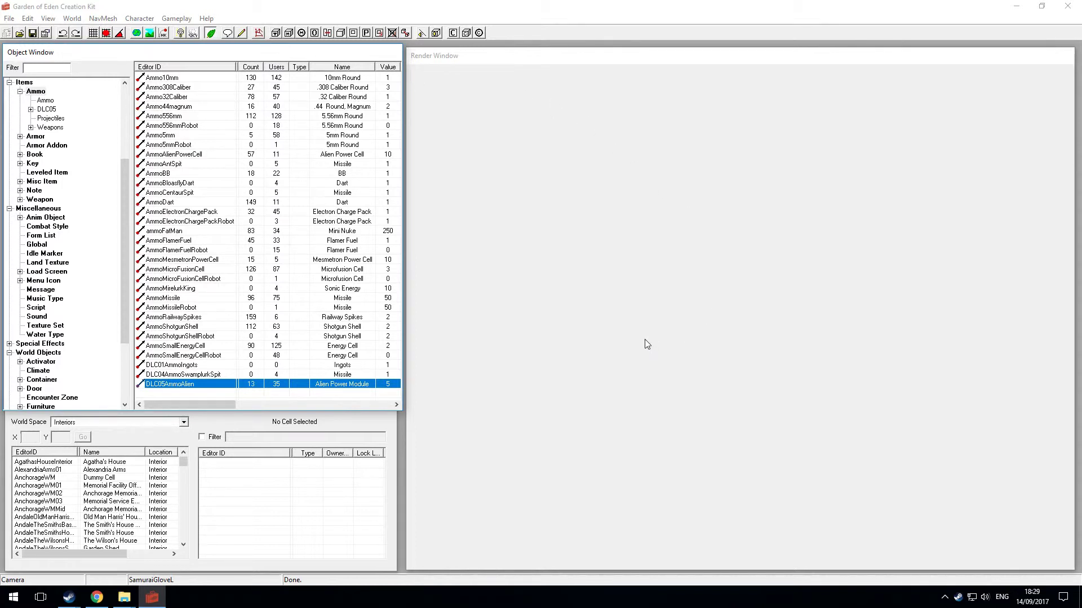
Step: Collapse the Ammo, Items, Miscellaneous, World Objects and Actor Data branches, then activate the Render Window
{"action": "left_click", "coordinate": [19, 91]}
{"action": "left_click", "coordinate": [9, 82]}
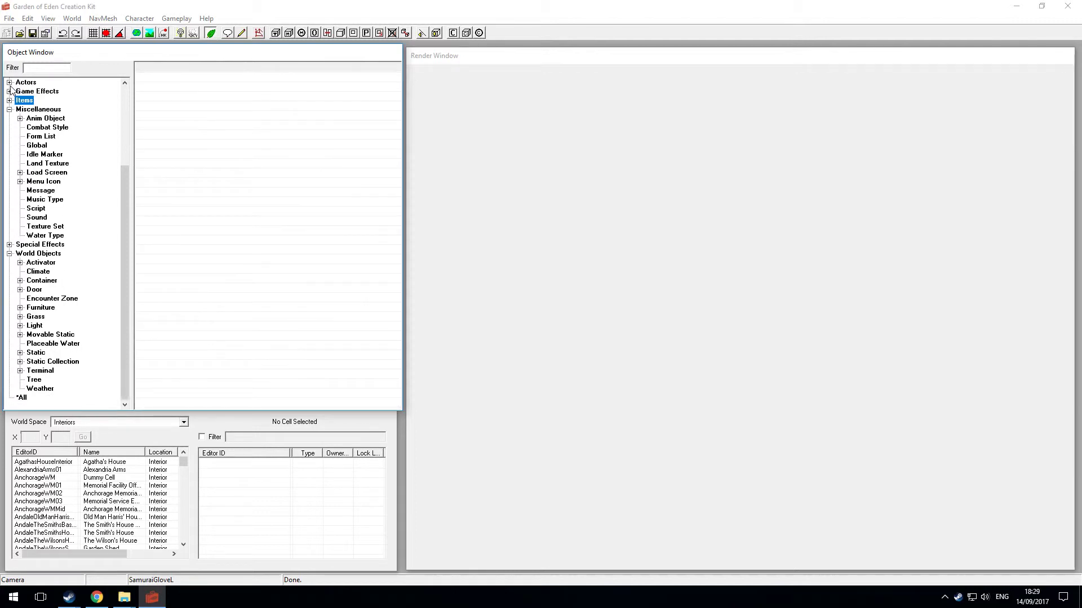
{"action": "left_click", "coordinate": [9, 109]}
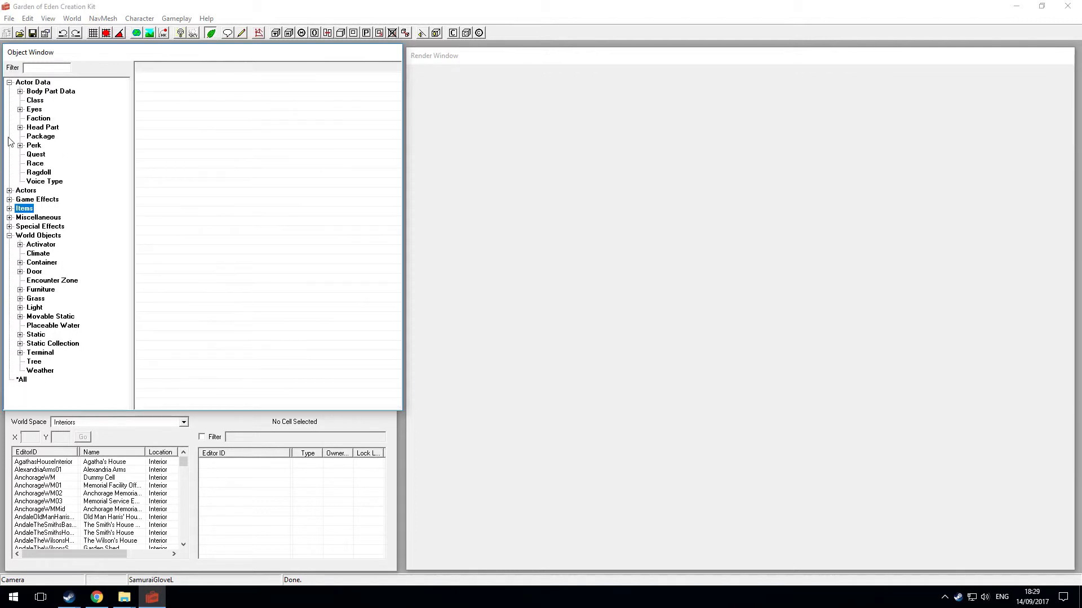
{"action": "left_click", "coordinate": [9, 235]}
{"action": "left_click", "coordinate": [9, 82]}
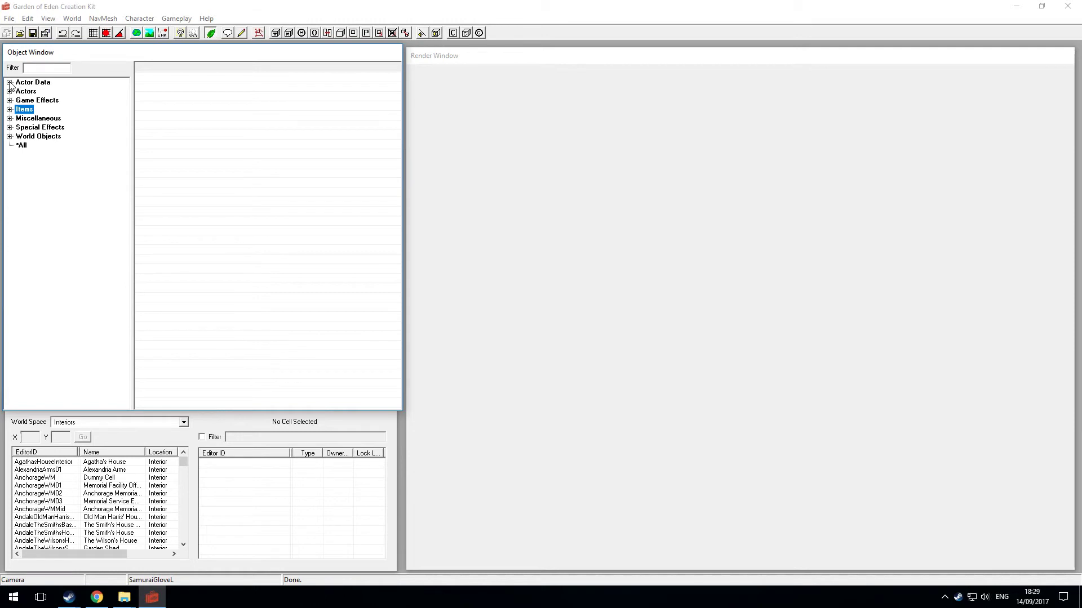
{"action": "left_click", "coordinate": [620, 290]}
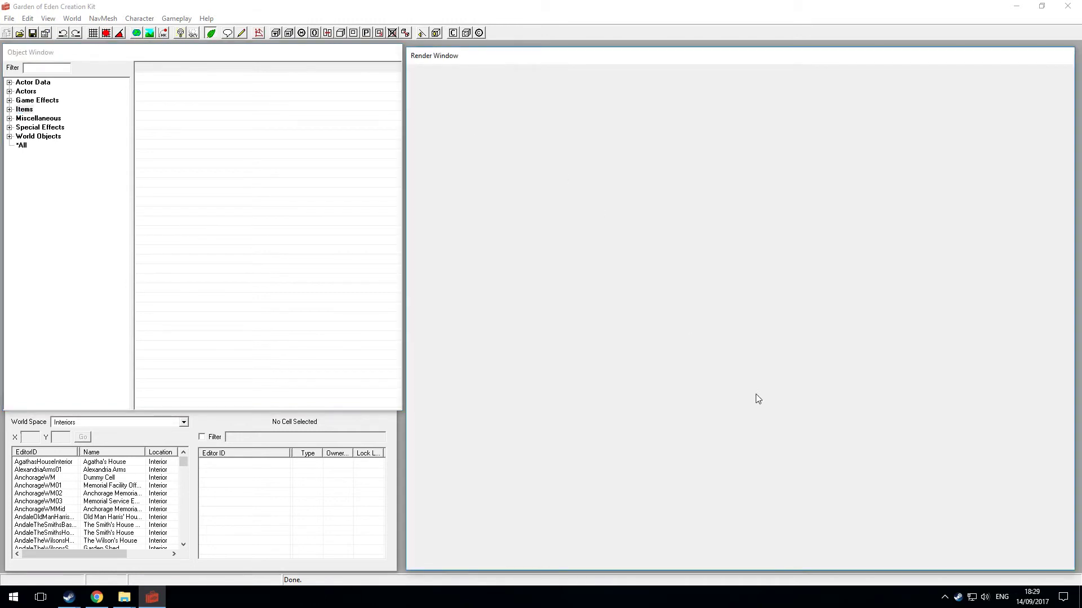